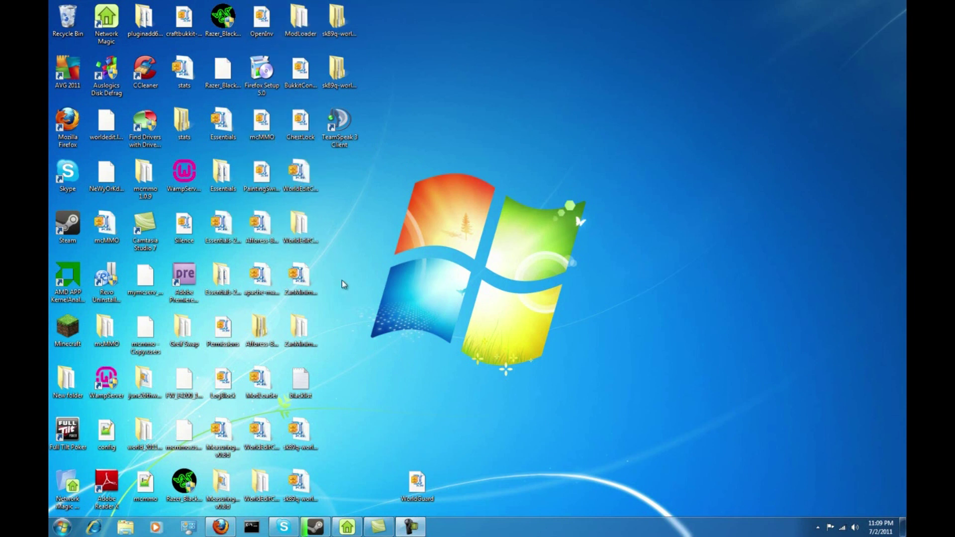
# Launch Minecraft from the desktop shortcut, log in so it downloads its files, then close the game.
pyautogui.moveTo(391, 4); pyautogui.dragTo(428, 105)
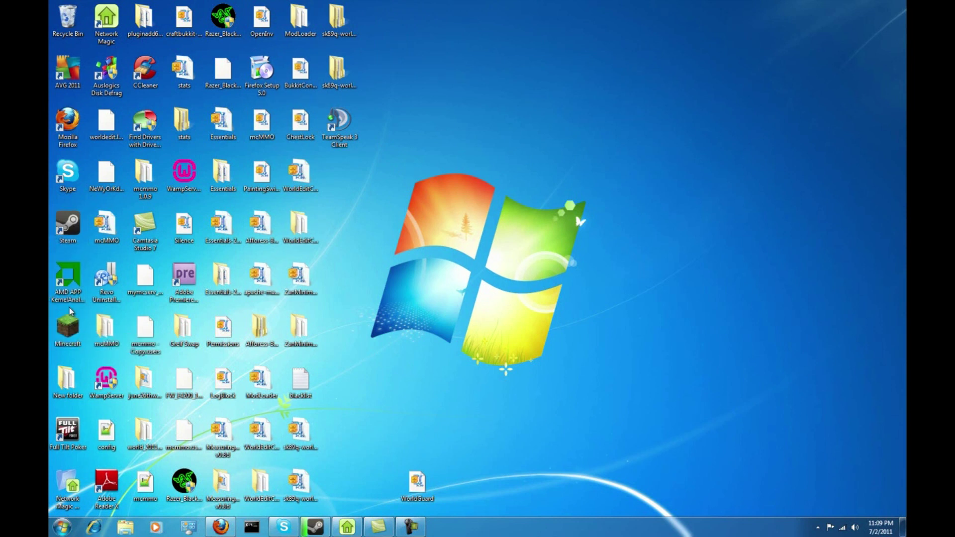
pyautogui.doubleClick(75, 322)
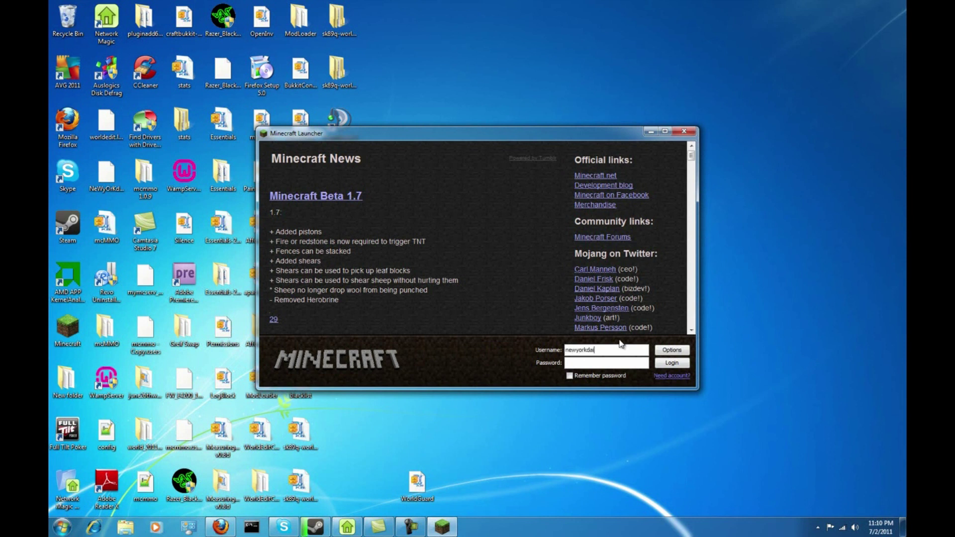
pyautogui.press('Return')
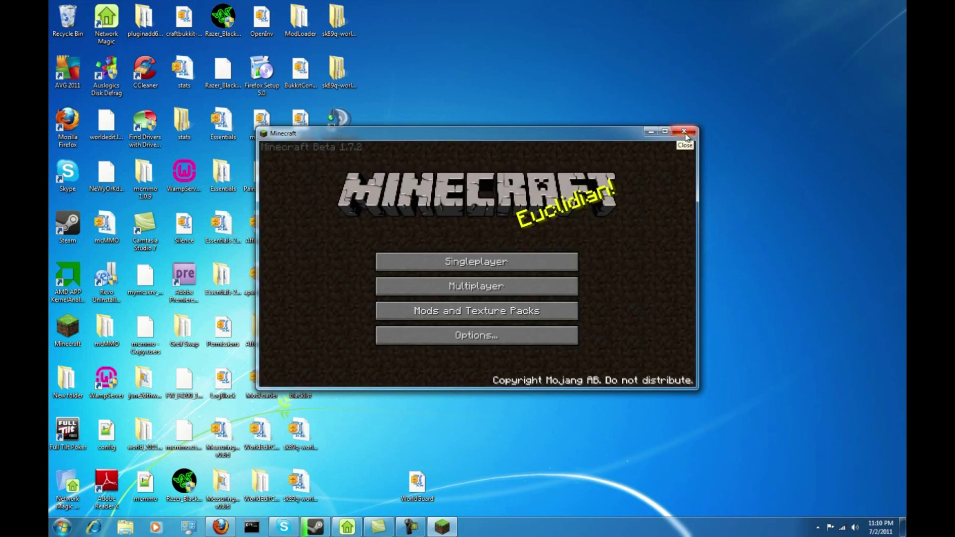
pyautogui.click(683, 131)
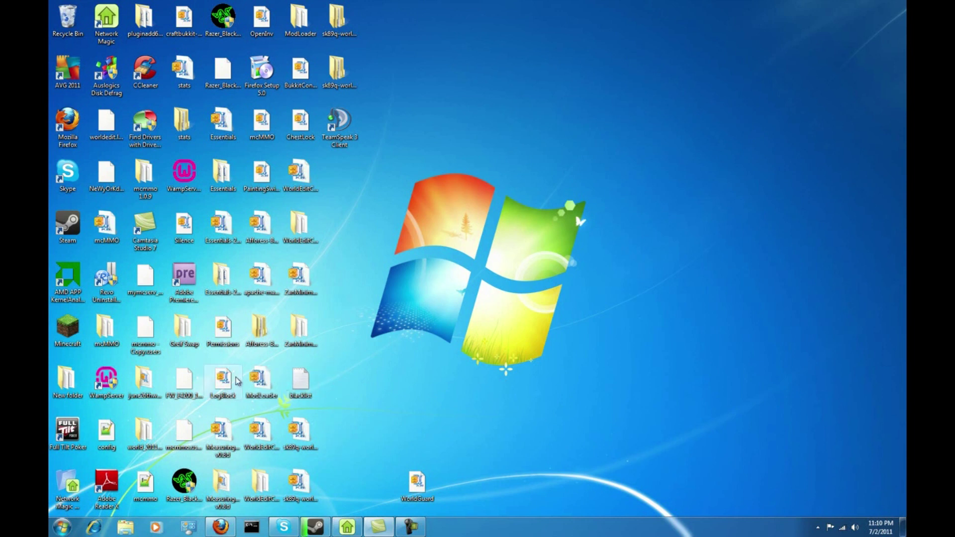
pyautogui.click(62, 527)
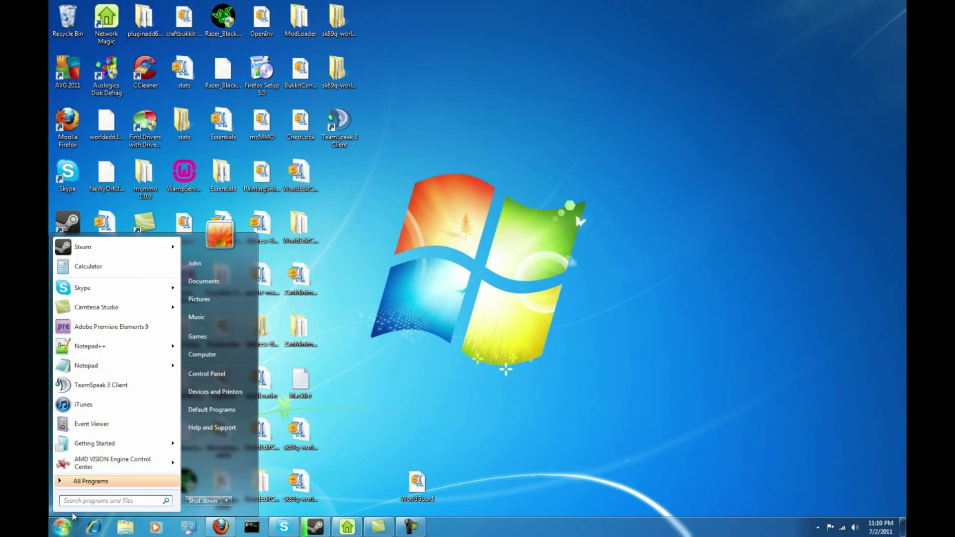
# Search for %appdata% from the Start menu to open the Roaming folder.
pyautogui.click(82, 502)
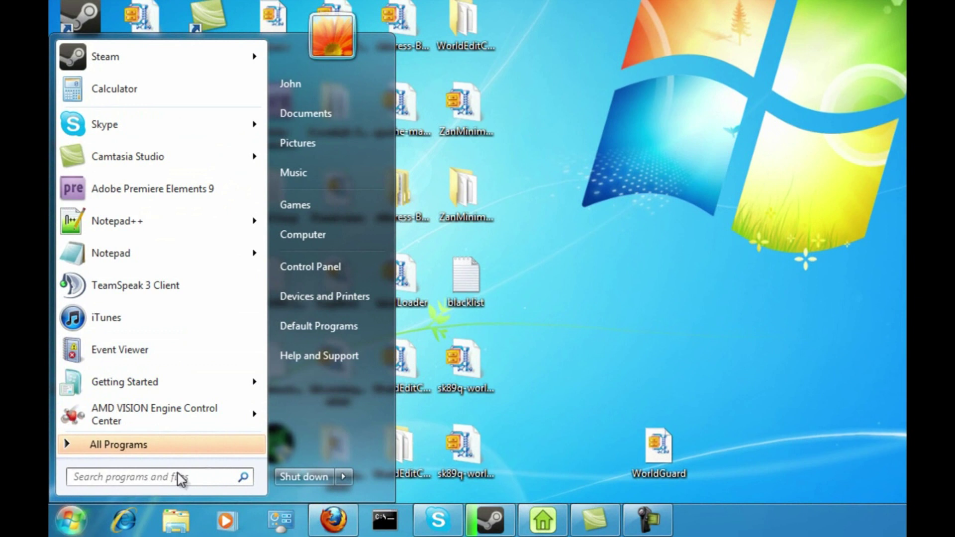
pyautogui.write('%')
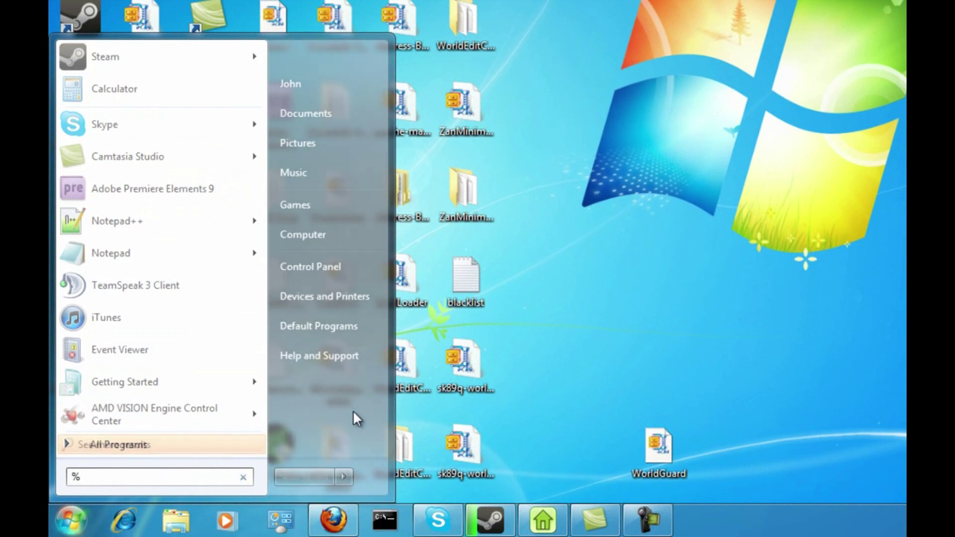
pyautogui.write('appdata%')
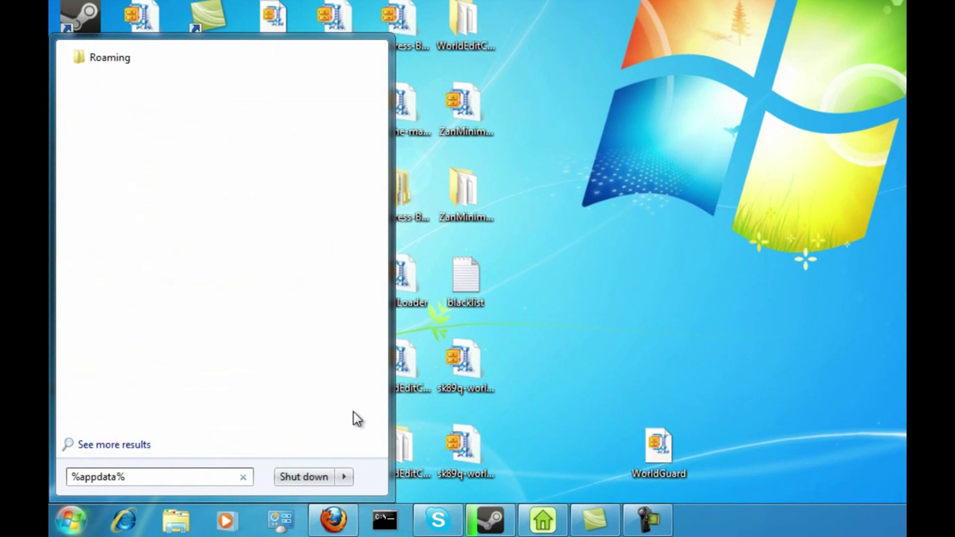
pyautogui.press('Return')
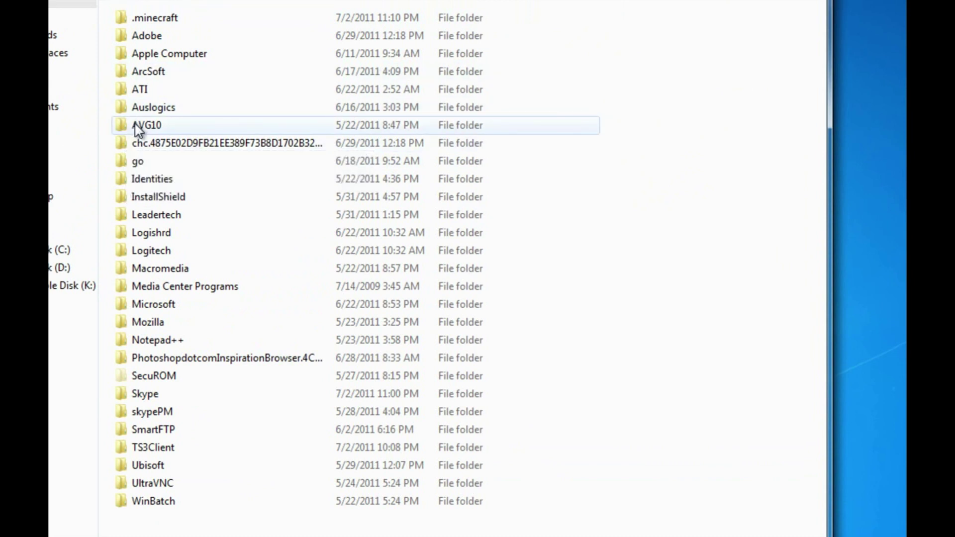
# Browse into .minecraft\bin and select minecraft.jar.
pyautogui.doubleClick(155, 18)
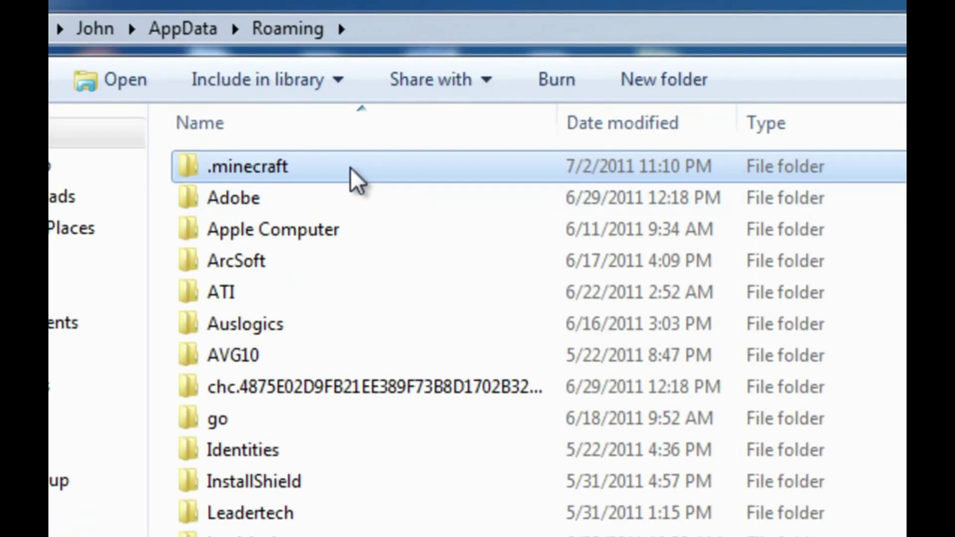
pyautogui.doubleClick(350, 169)
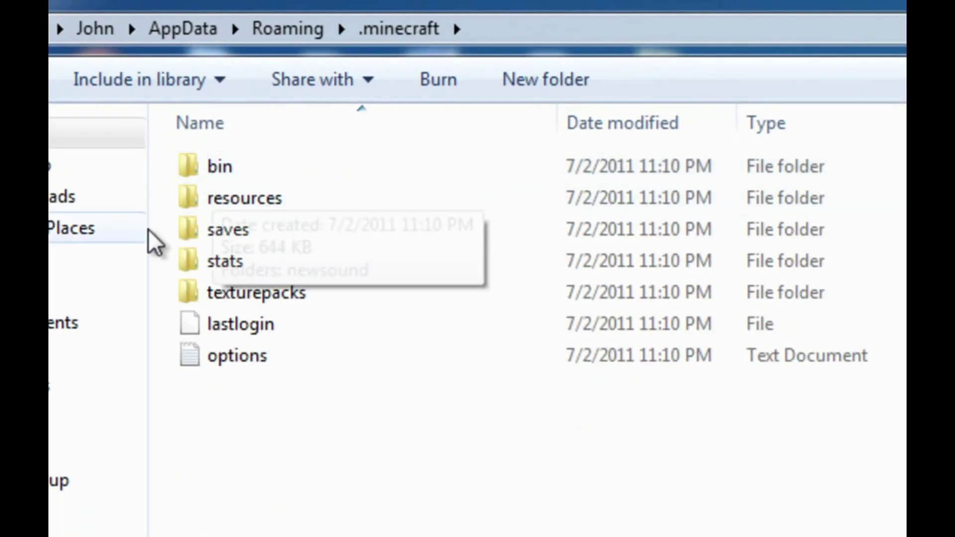
pyautogui.doubleClick(243, 168)
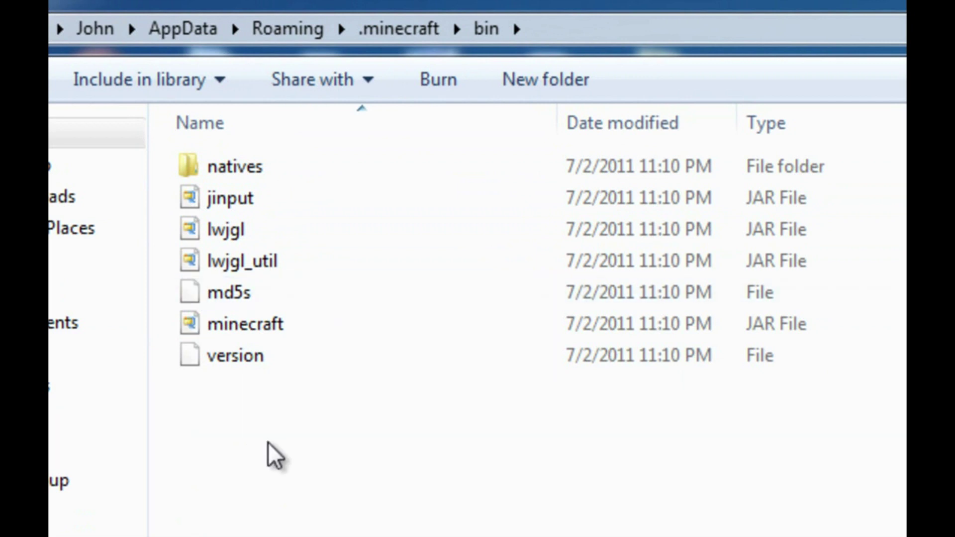
pyautogui.click(293, 349)
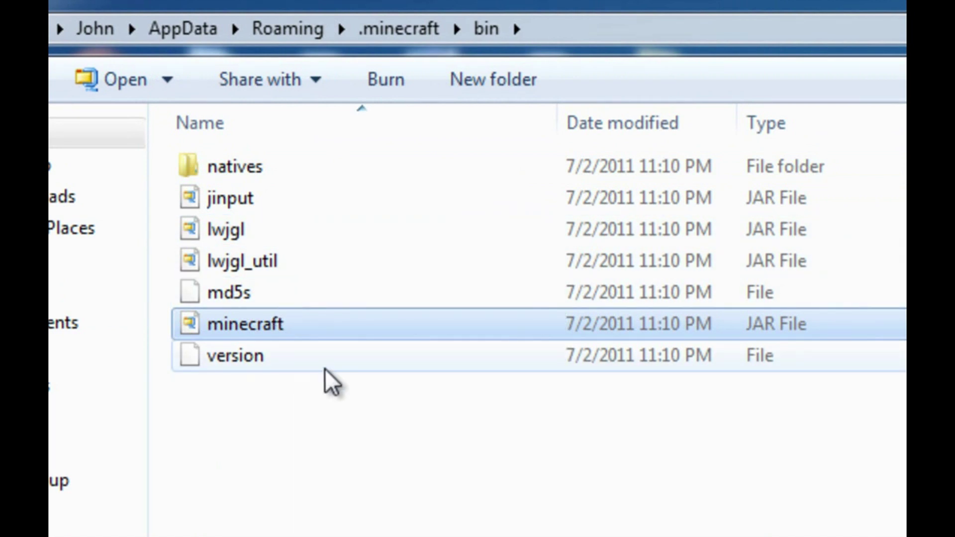
# Open minecraft.jar in WinZip through its Open with menu.
pyautogui.rightClick(301, 336)
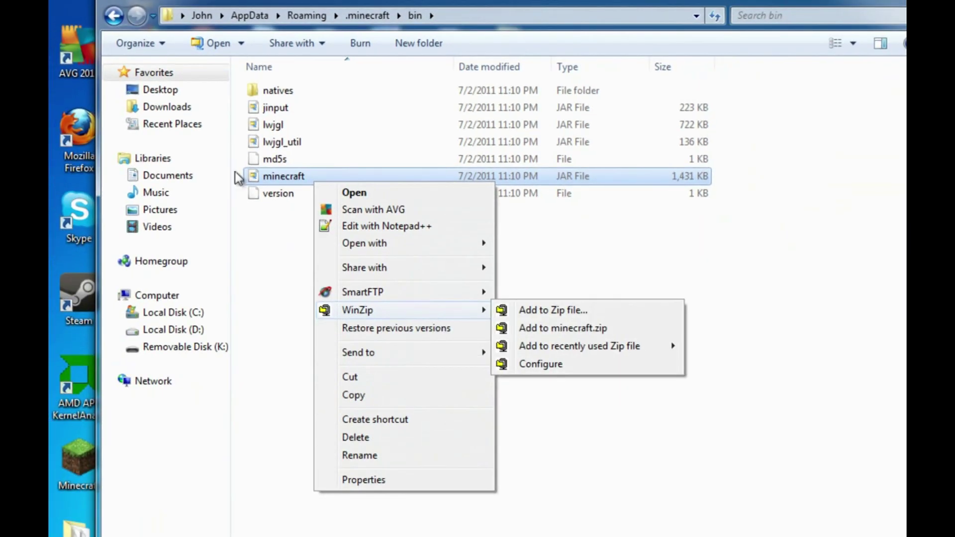
pyautogui.click(291, 180)
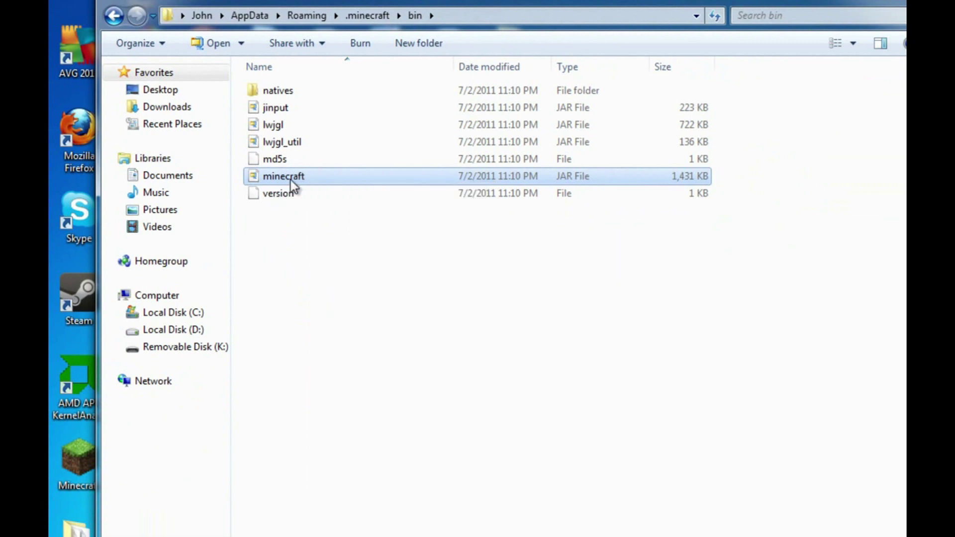
pyautogui.rightClick(290, 180)
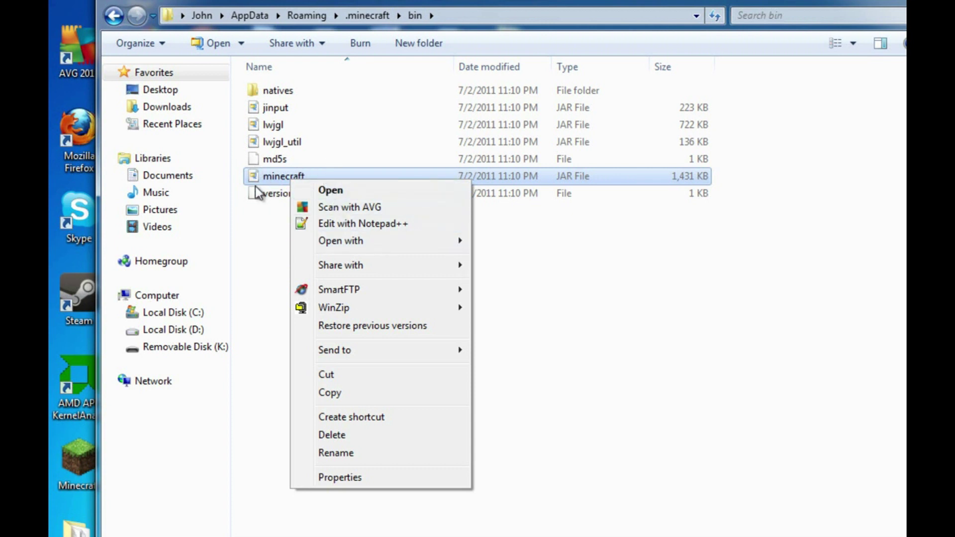
pyautogui.moveTo(365, 244)
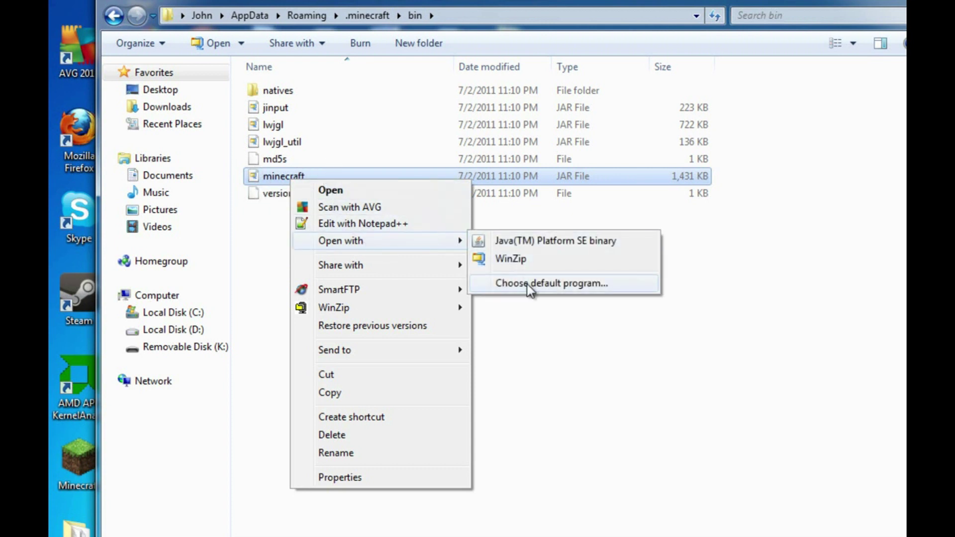
pyautogui.doubleClick(270, 179)
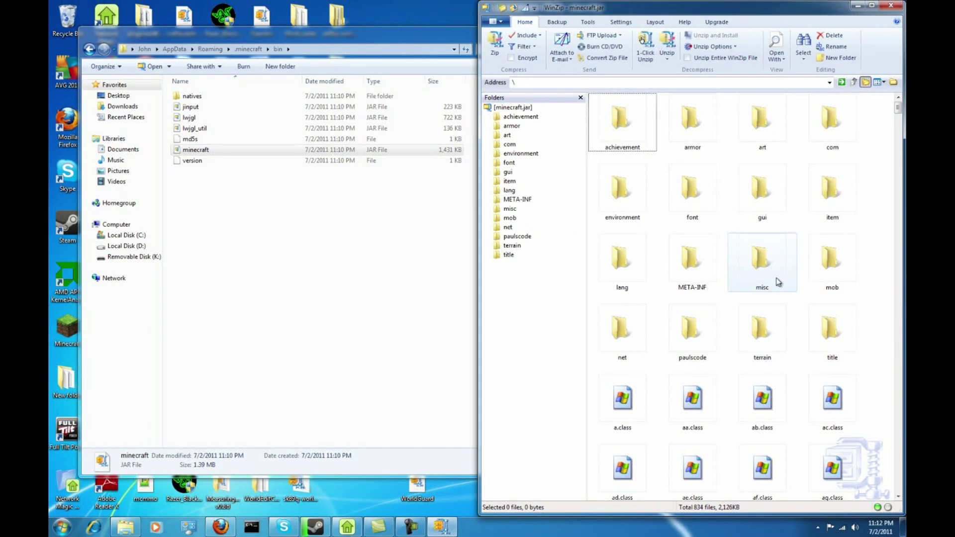
# Minimize the bin folder window and select the ModLoader folder on the desktop.
pyautogui.click(439, 35)
pyautogui.click(553, 32)
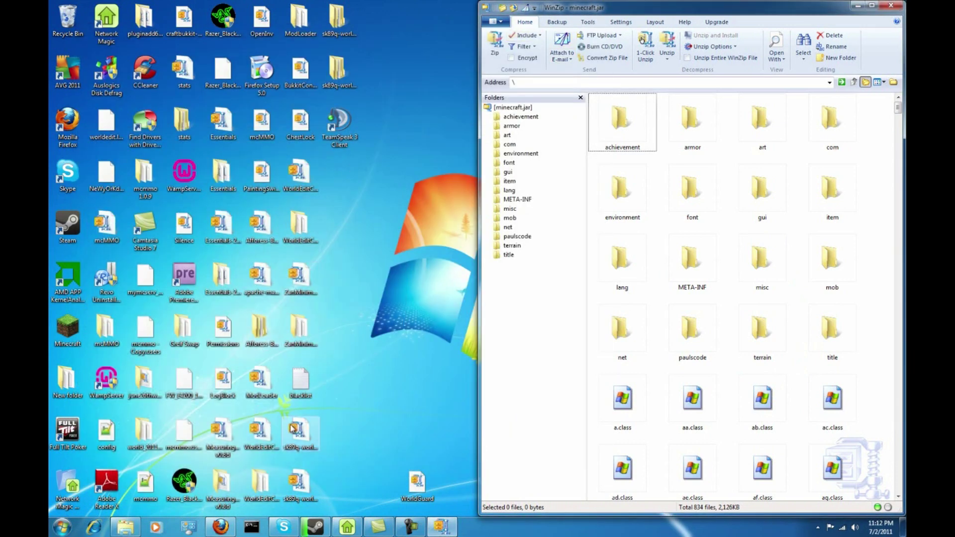
pyautogui.click(289, 23)
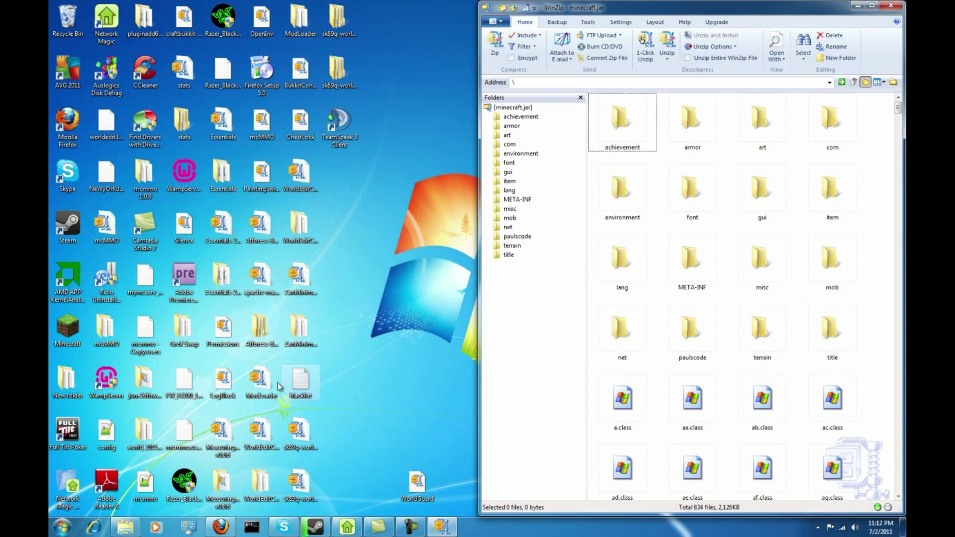
# Open the ModLoader folder and select all 15 class files.
pyautogui.doubleClick(300, 20)
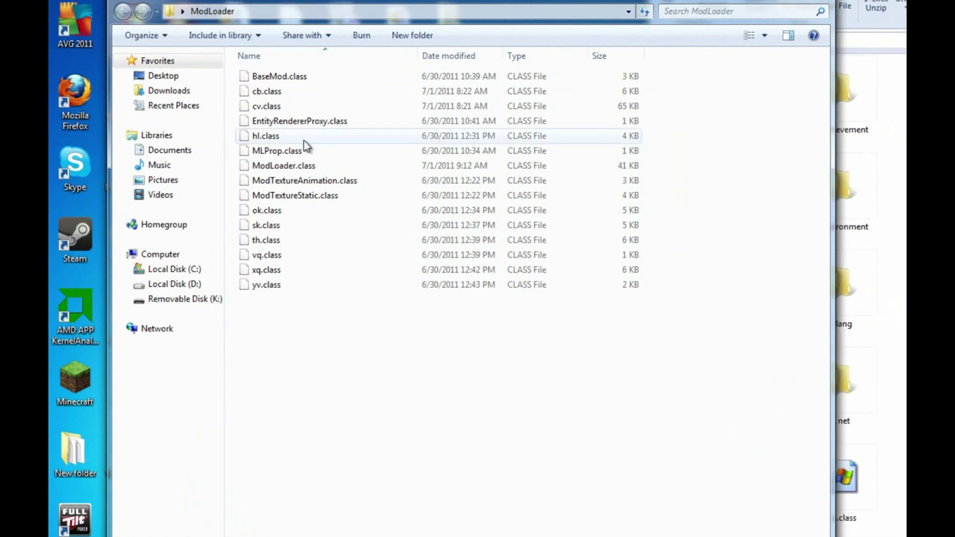
pyautogui.moveTo(286, 321); pyautogui.dragTo(334, 40)
pyautogui.moveTo(385, 4); pyautogui.dragTo(49, 4)
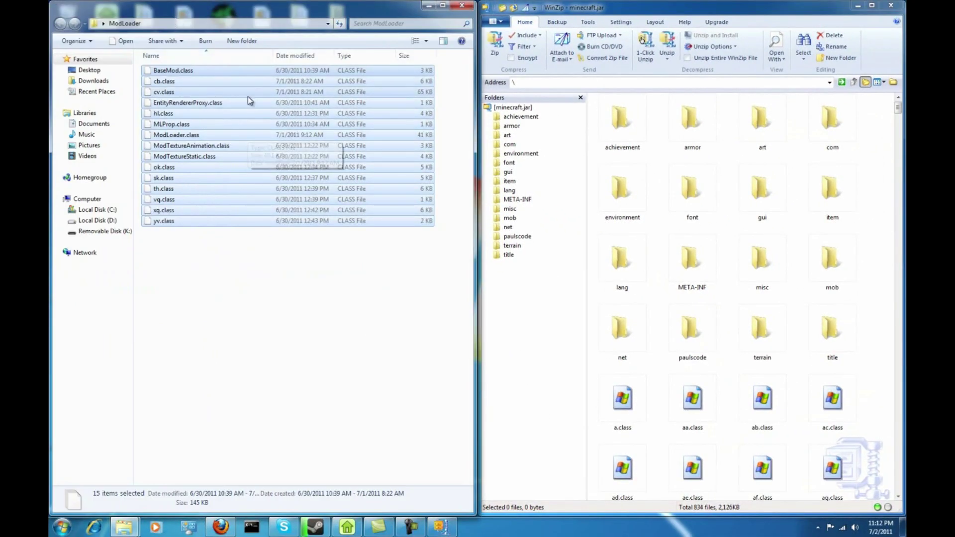
pyautogui.moveTo(207, 319); pyautogui.dragTo(241, 64)
# Drop the class files into the minecraft.jar root, confirm the add, and close the ModLoader folder.
pyautogui.moveTo(241, 120); pyautogui.dragTo(519, 117)
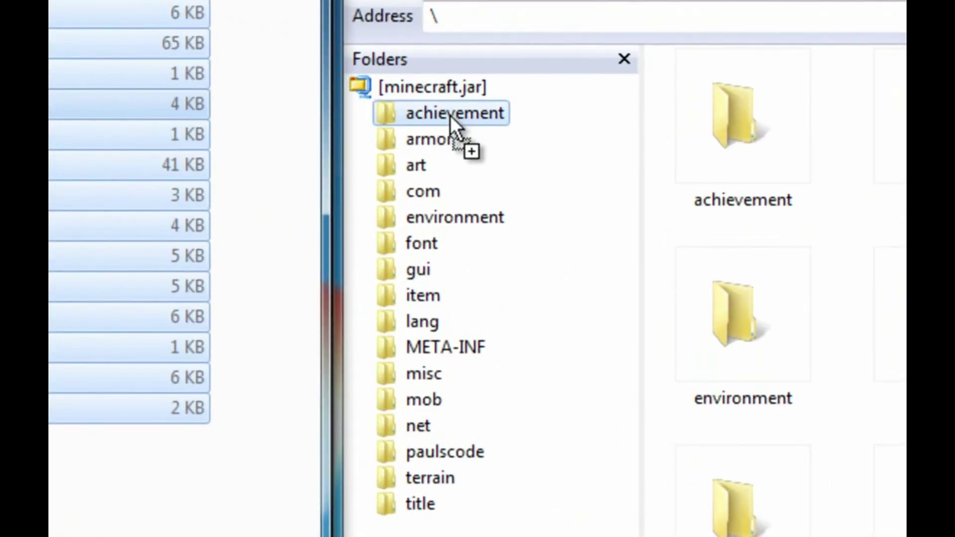
pyautogui.moveTo(449, 116); pyautogui.dragTo(412, 93)
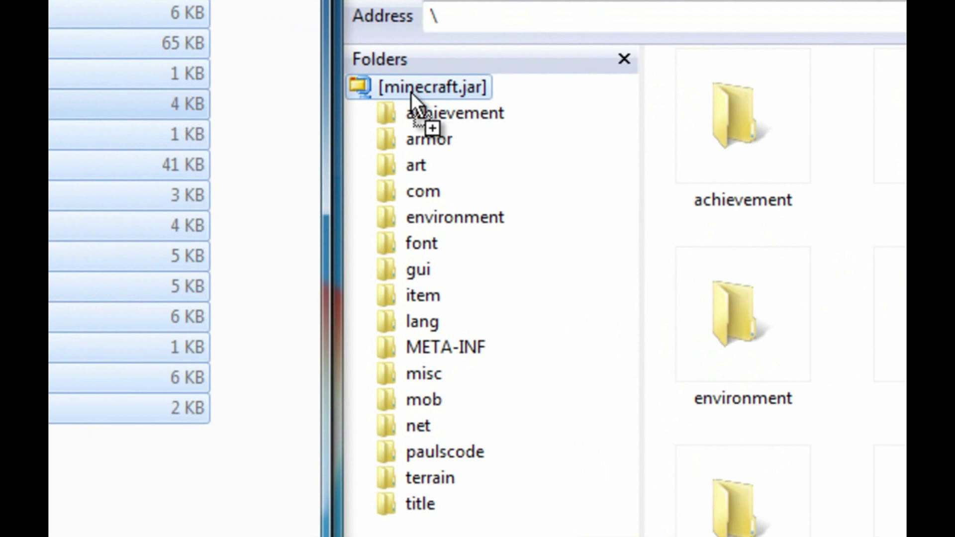
pyautogui.moveTo(411, 92); pyautogui.dragTo(419, 89)
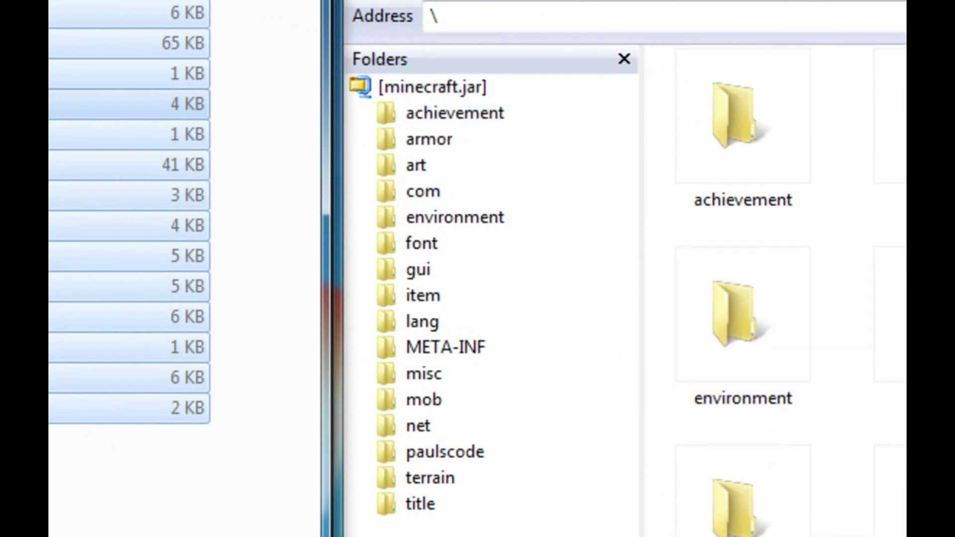
pyautogui.moveTo(84, 286); pyautogui.dragTo(432, 94)
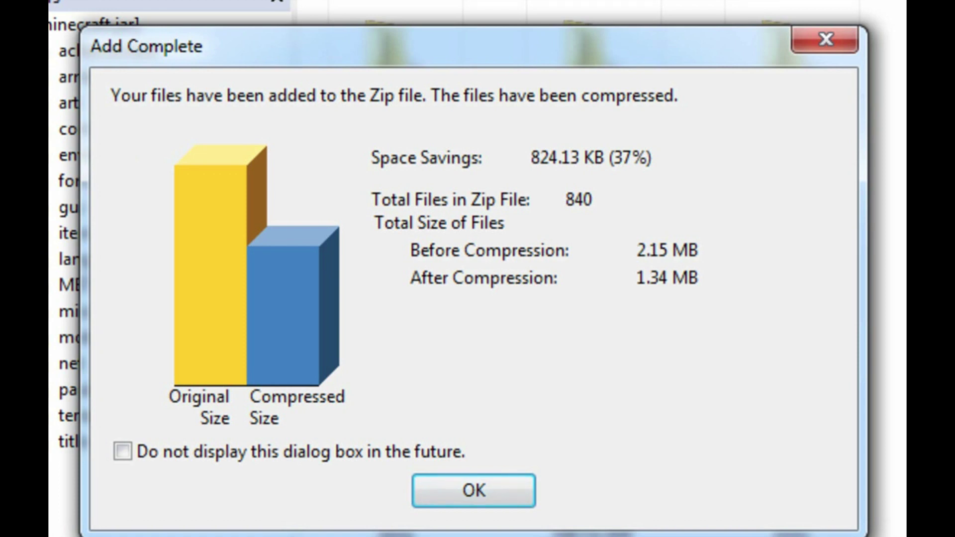
pyautogui.click(471, 495)
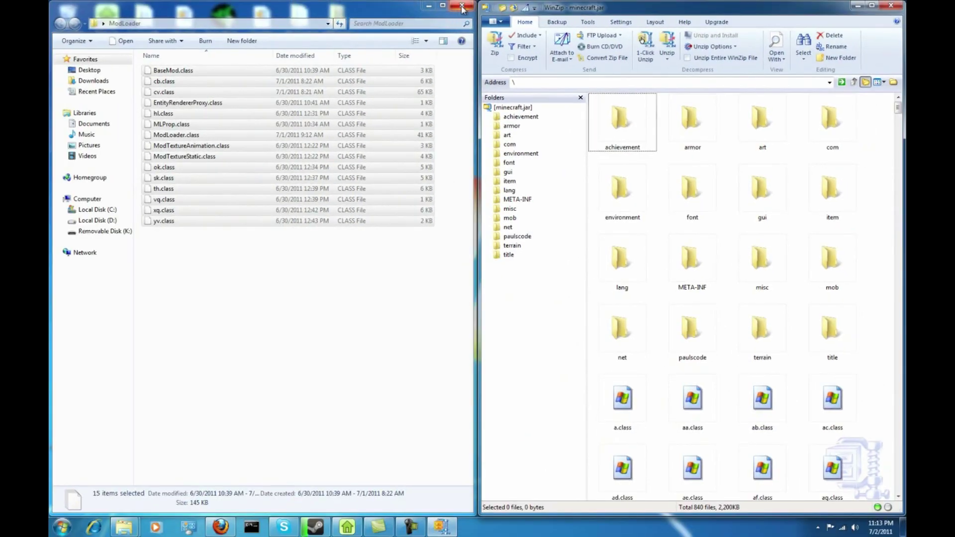
pyautogui.click(462, 7)
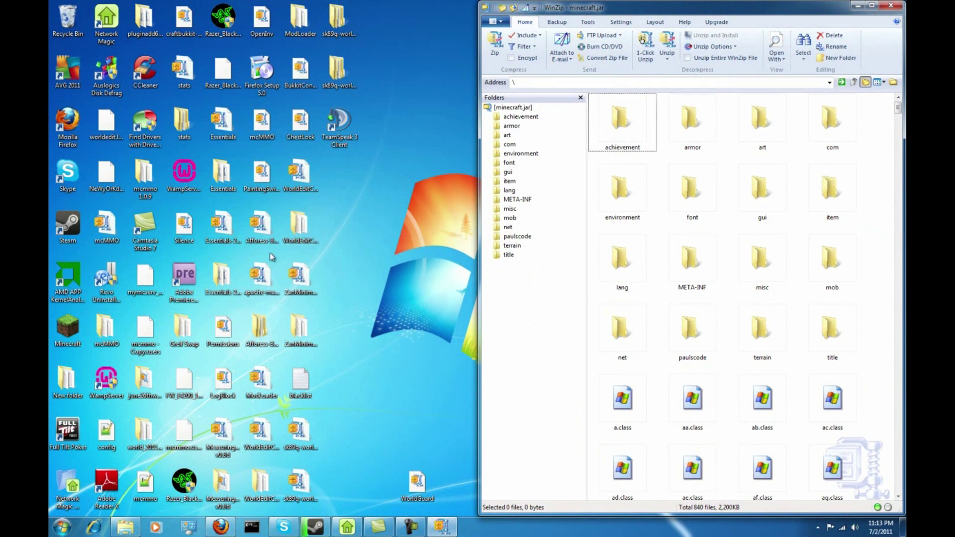
pyautogui.click(300, 280)
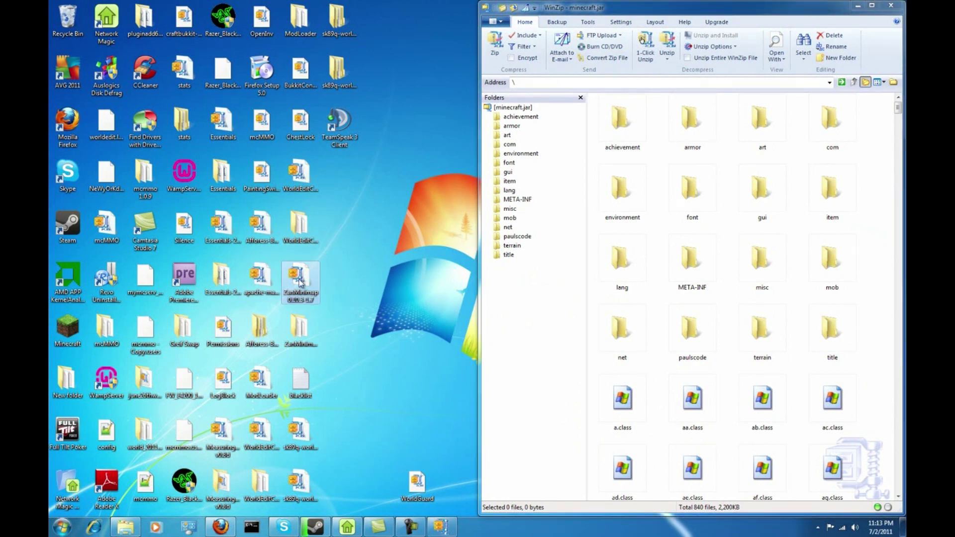
pyautogui.moveTo(304, 274)
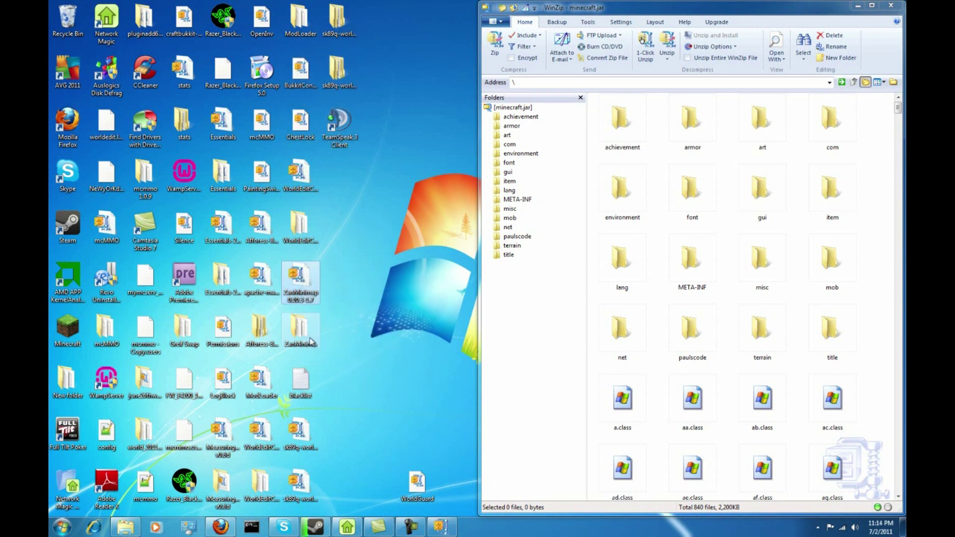
pyautogui.moveTo(297, 335)
pyautogui.click(304, 343)
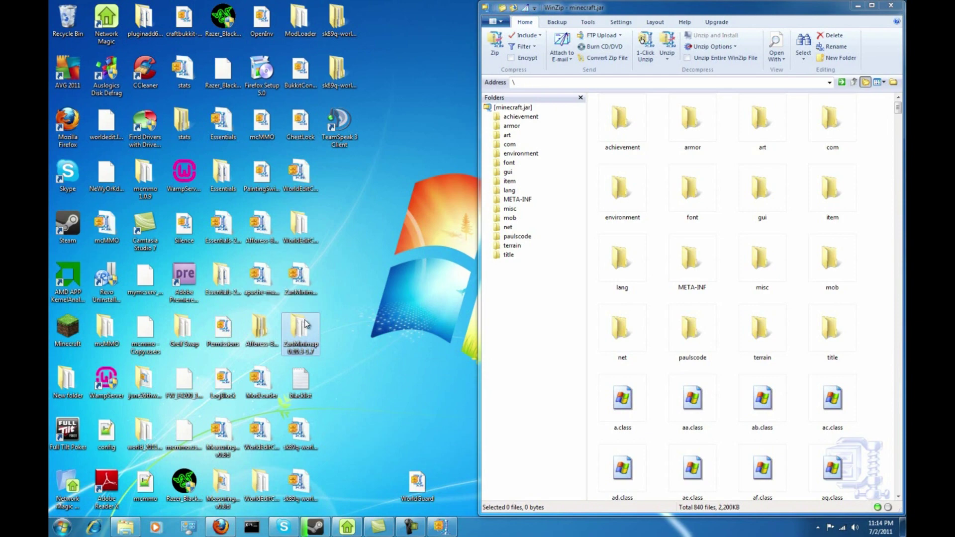
# Open the ZanMinimap folder and snap it to the left beside WinZip.
pyautogui.doubleClick(304, 326)
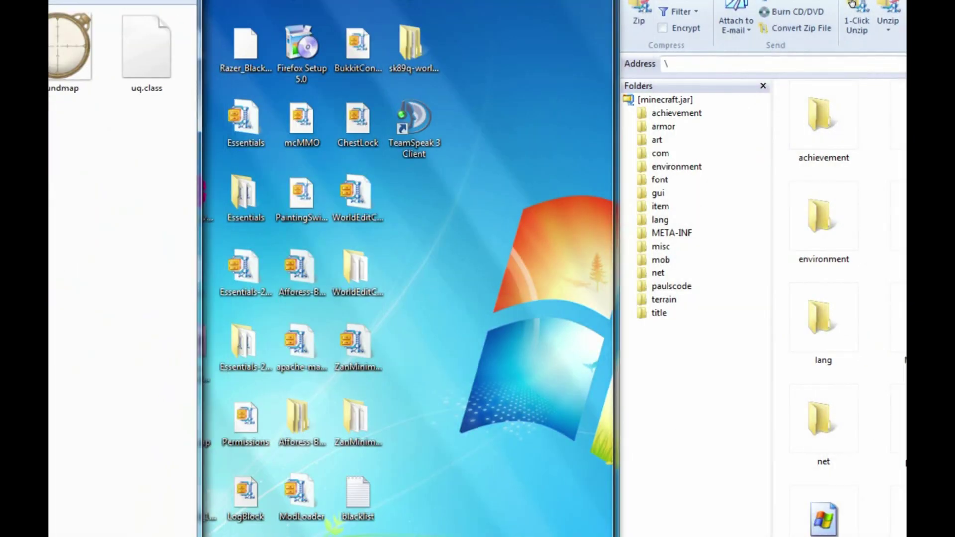
pyautogui.press('super+Left')
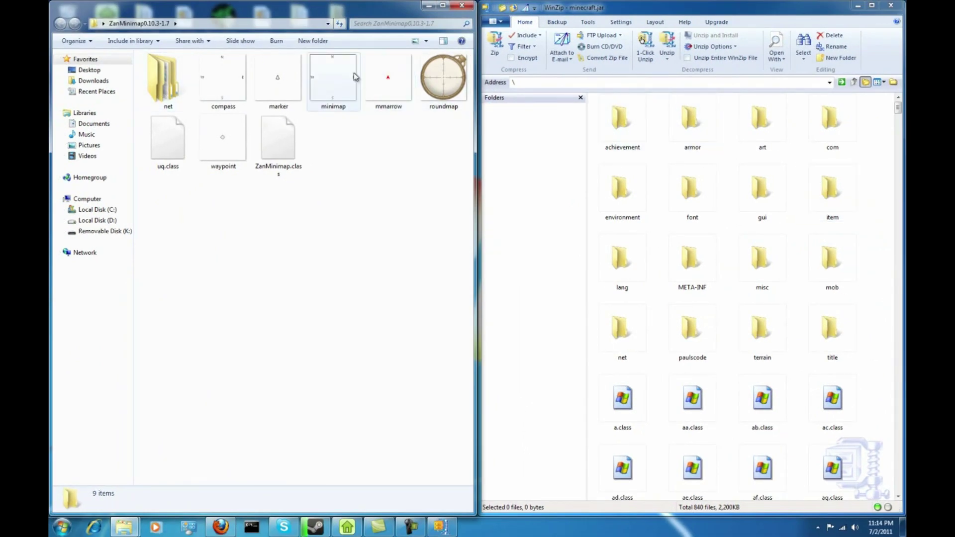
pyautogui.click(161, 82)
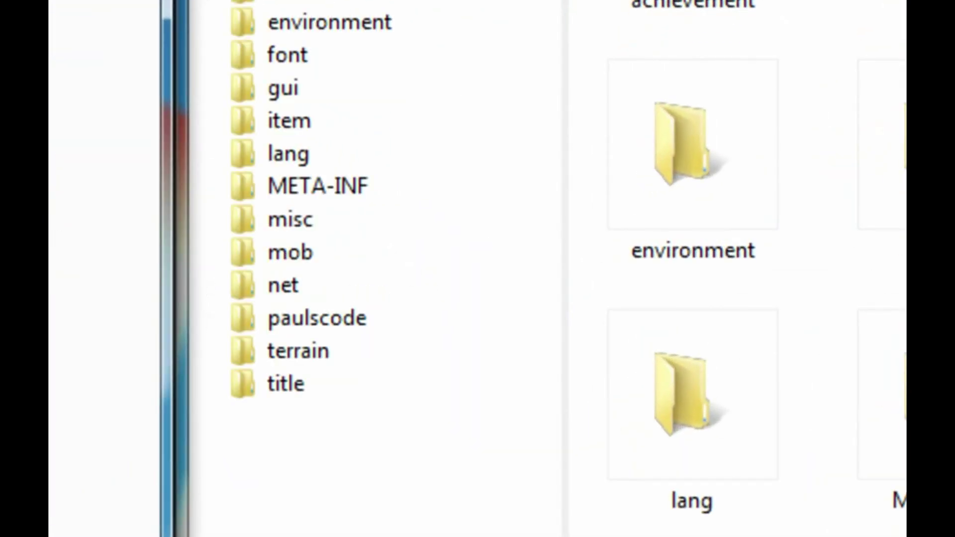
pyautogui.click(625, 345)
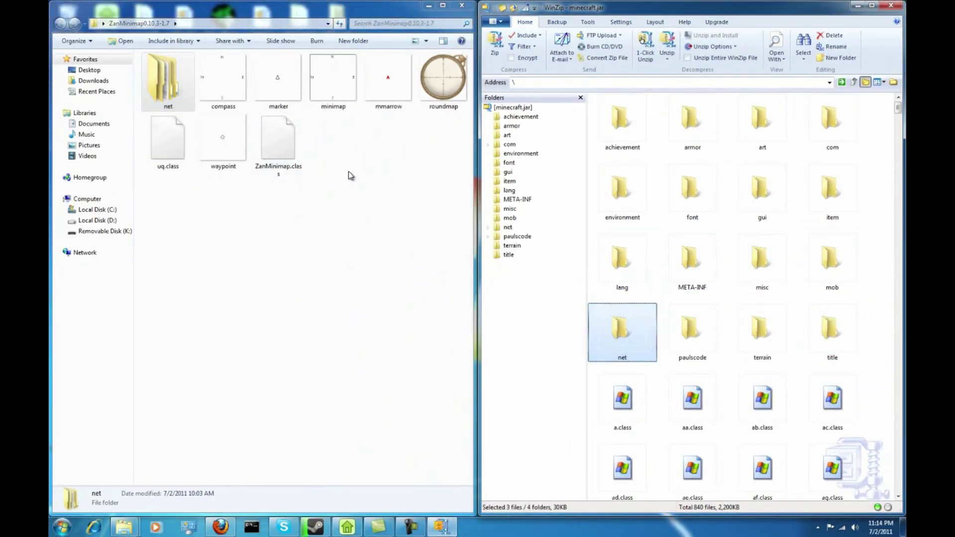
# Drag all nine minimap files and folders into the minecraft.jar root and confirm.
pyautogui.moveTo(160, 221); pyautogui.dragTo(472, 51)
pyautogui.moveTo(202, 55); pyautogui.dragTo(517, 108)
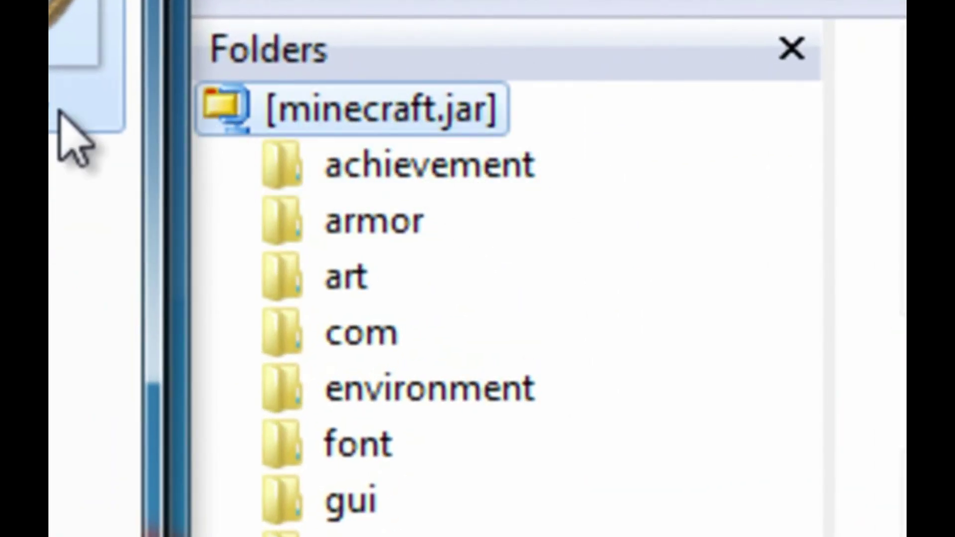
pyautogui.moveTo(58, 111); pyautogui.dragTo(389, 110)
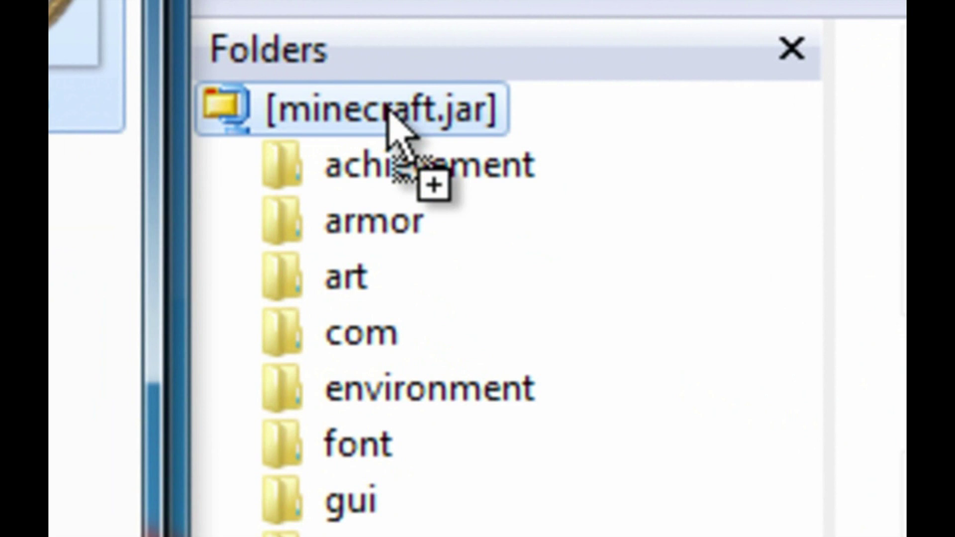
pyautogui.moveTo(390, 110); pyautogui.dragTo(452, 115)
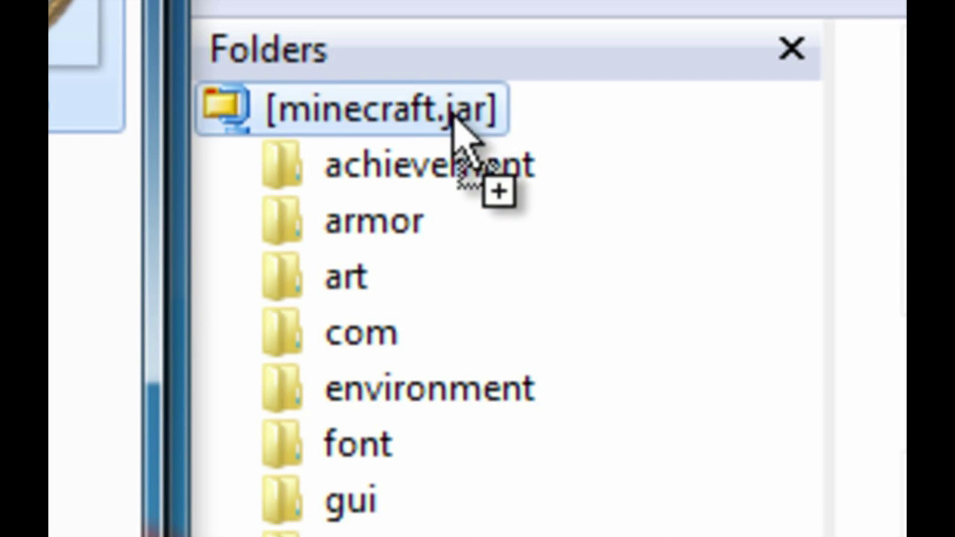
pyautogui.moveTo(453, 115); pyautogui.dragTo(451, 112)
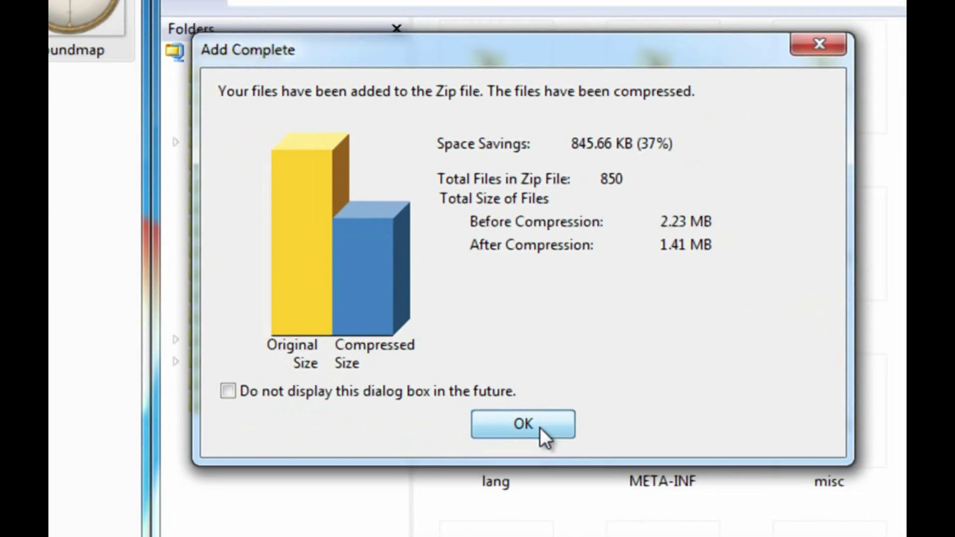
pyautogui.click(492, 505)
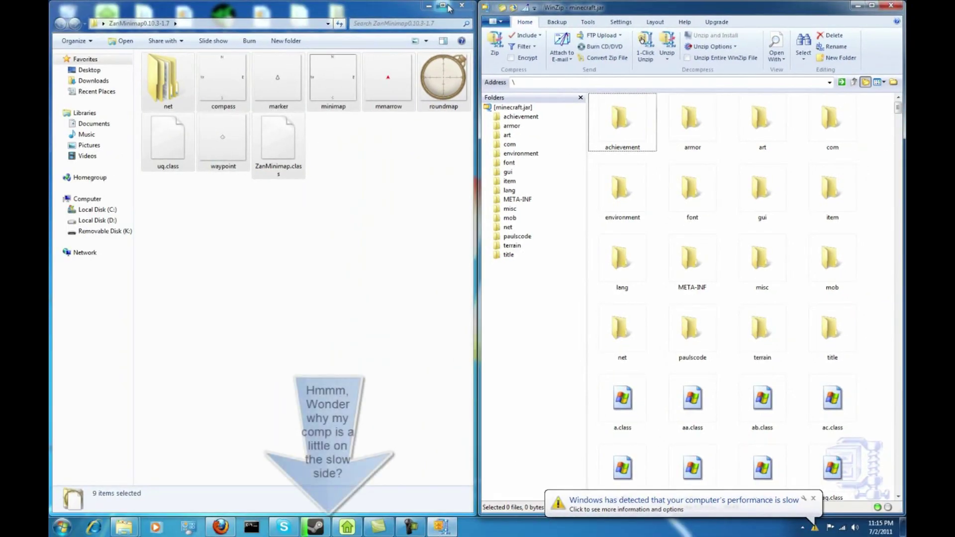
# Close the minimap folder, then open WorldEditCui_1.7_01 and snap it beside WinZip.
pyautogui.click(461, 9)
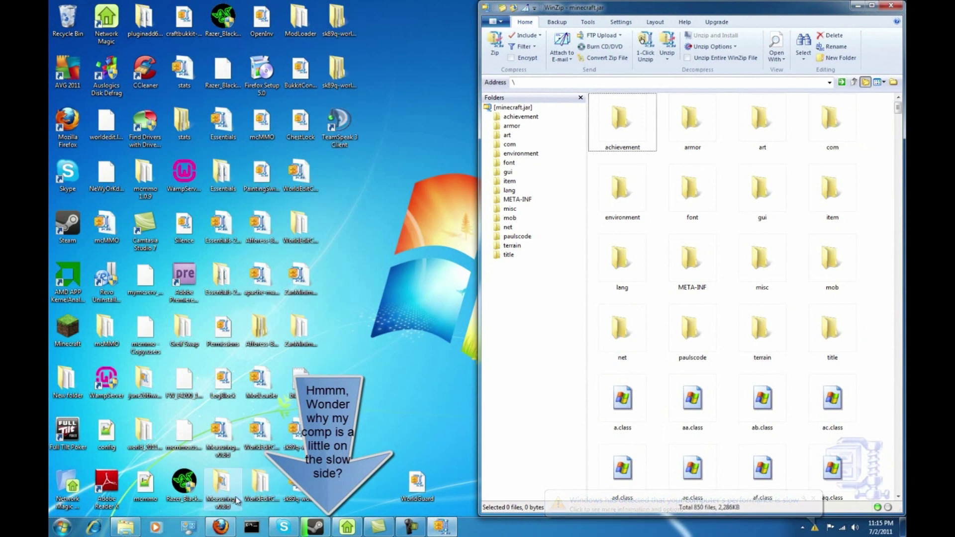
pyautogui.click(260, 490)
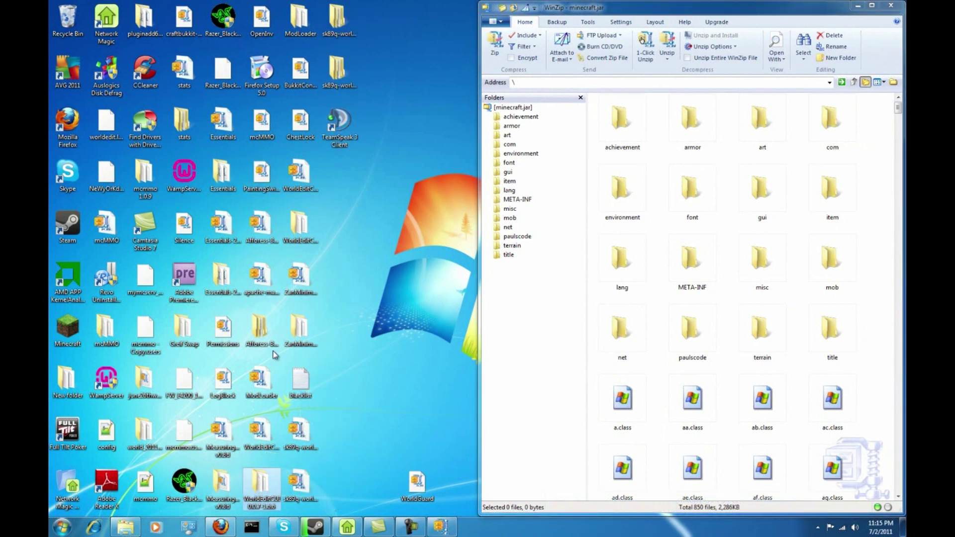
pyautogui.click(316, 230)
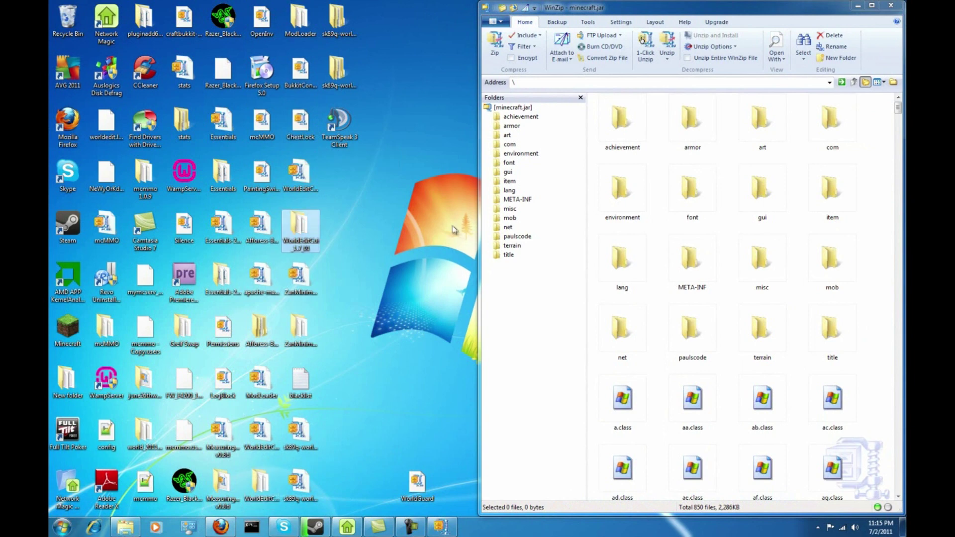
pyautogui.doubleClick(303, 232)
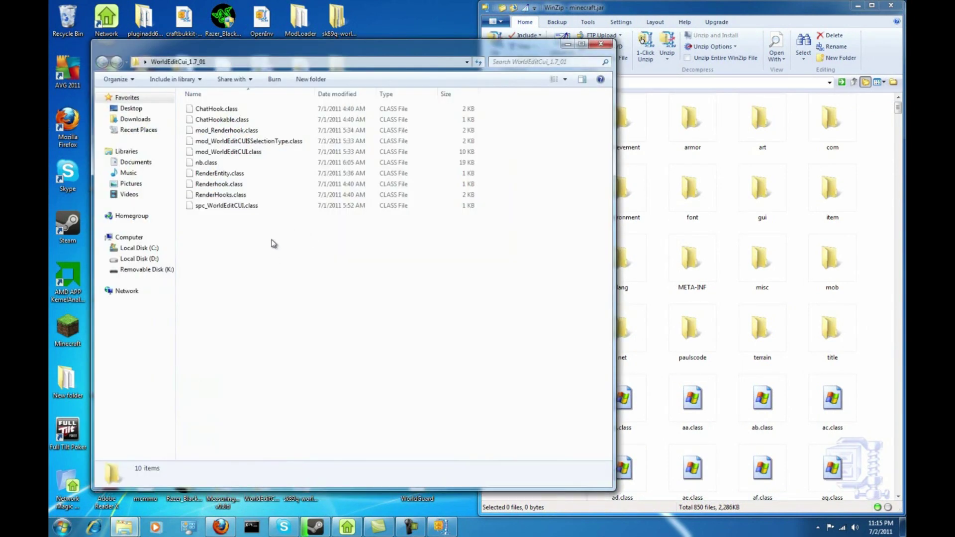
pyautogui.moveTo(366, 48); pyautogui.dragTo(49, 5)
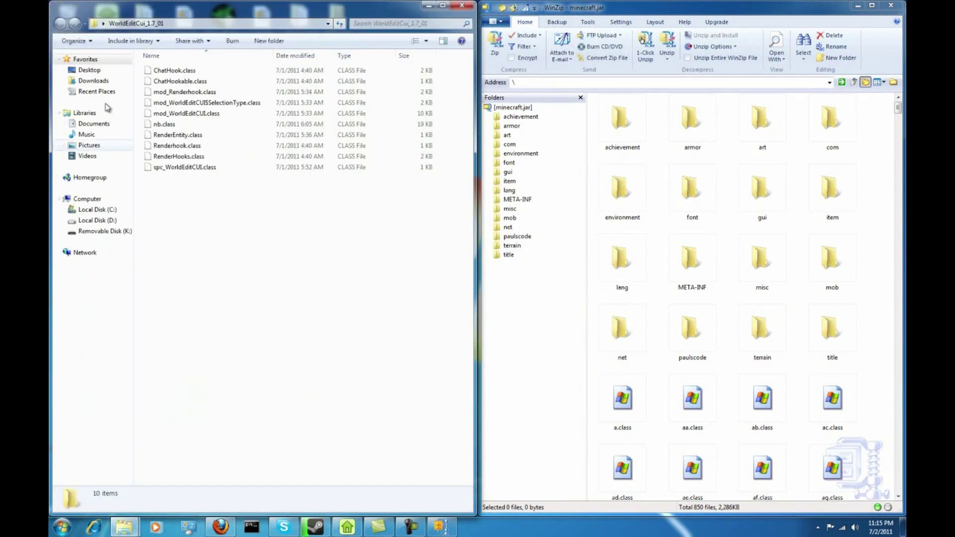
# Drag the ten WorldEditCui class files into the minecraft.jar root, confirm, and close that folder.
pyautogui.moveTo(191, 240); pyautogui.dragTo(172, 62)
pyautogui.moveTo(219, 114); pyautogui.dragTo(520, 112)
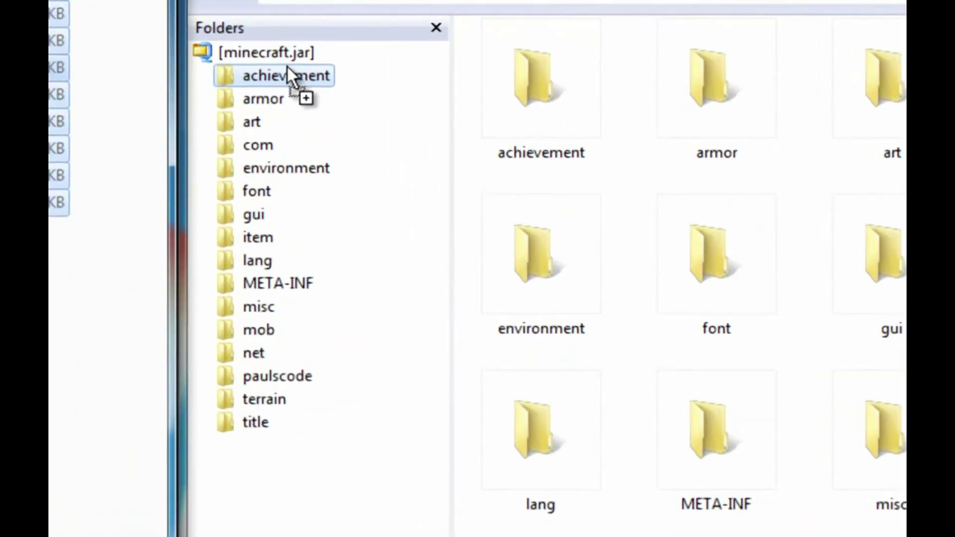
pyautogui.moveTo(287, 66)
pyautogui.mouseDown()
pyautogui.moveTo(288, 50)
pyautogui.moveTo(165, 100)
pyautogui.moveTo(275, 55)
pyautogui.mouseUp()
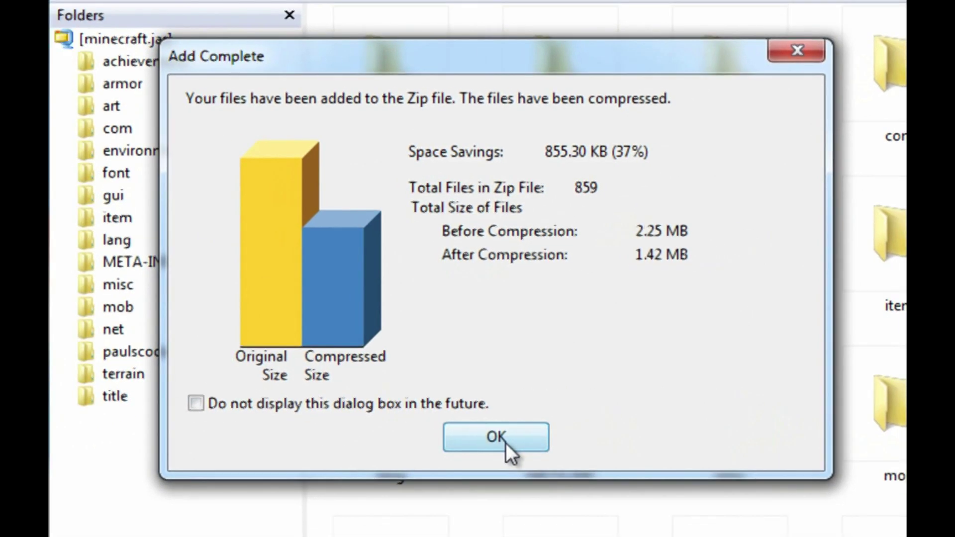
pyautogui.click(488, 465)
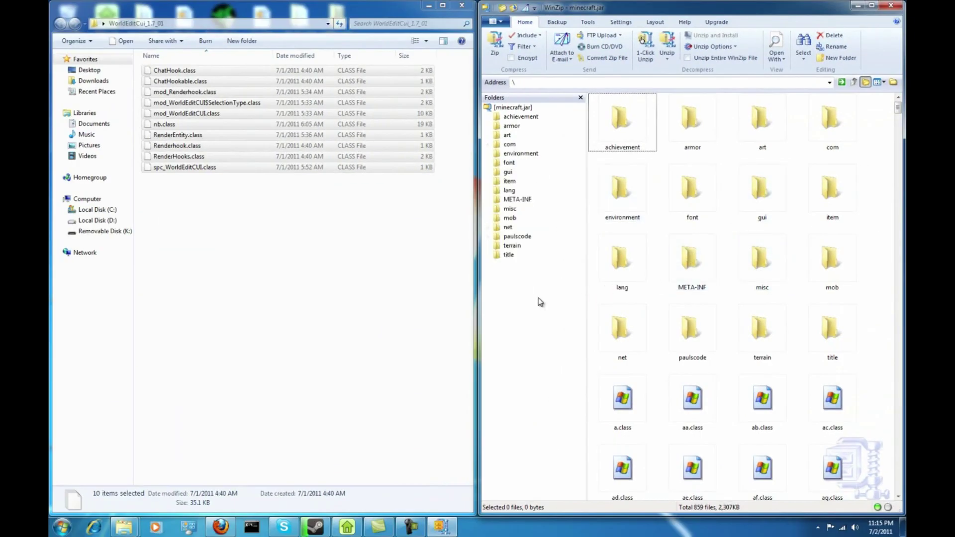
pyautogui.click(461, 5)
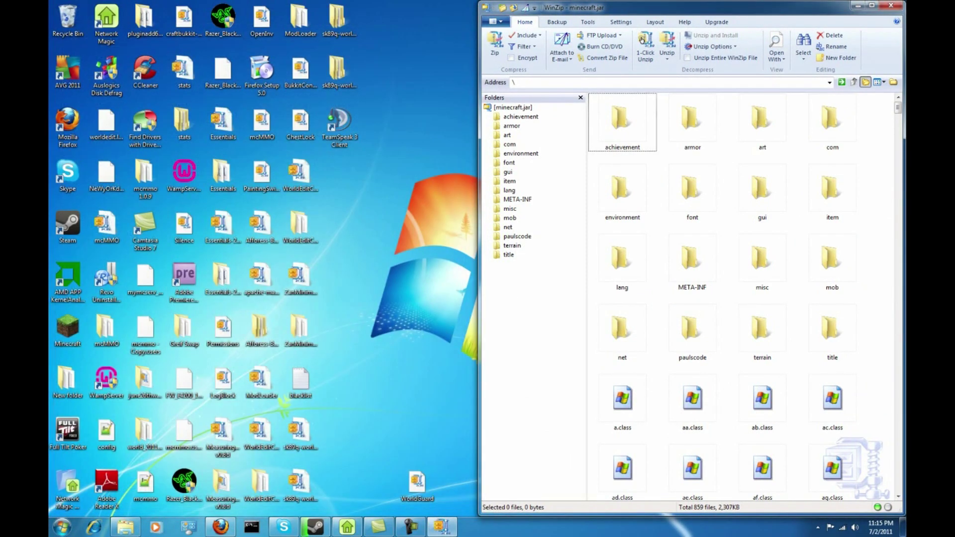
# Close WinZip, then launch Minecraft and log in with the account password.
pyautogui.click(898, 9)
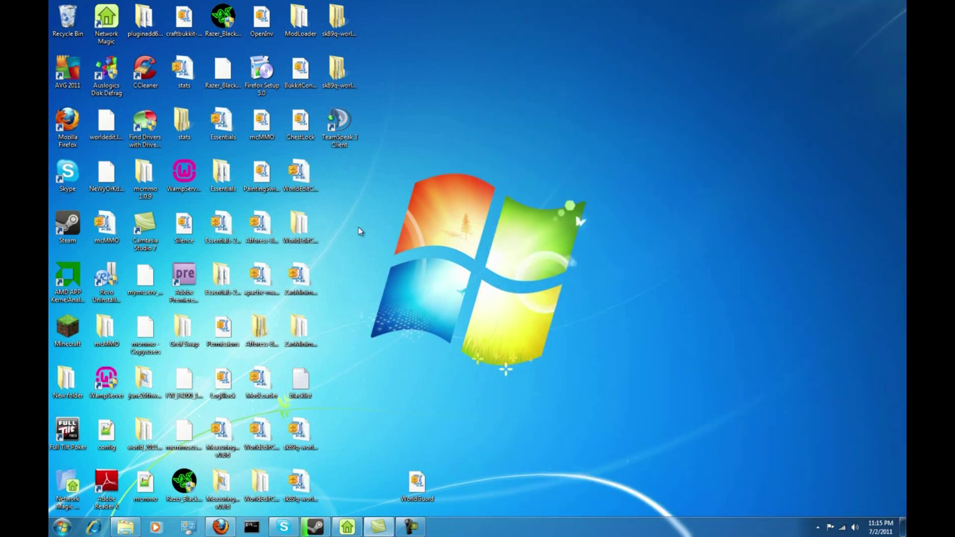
pyautogui.doubleClick(64, 322)
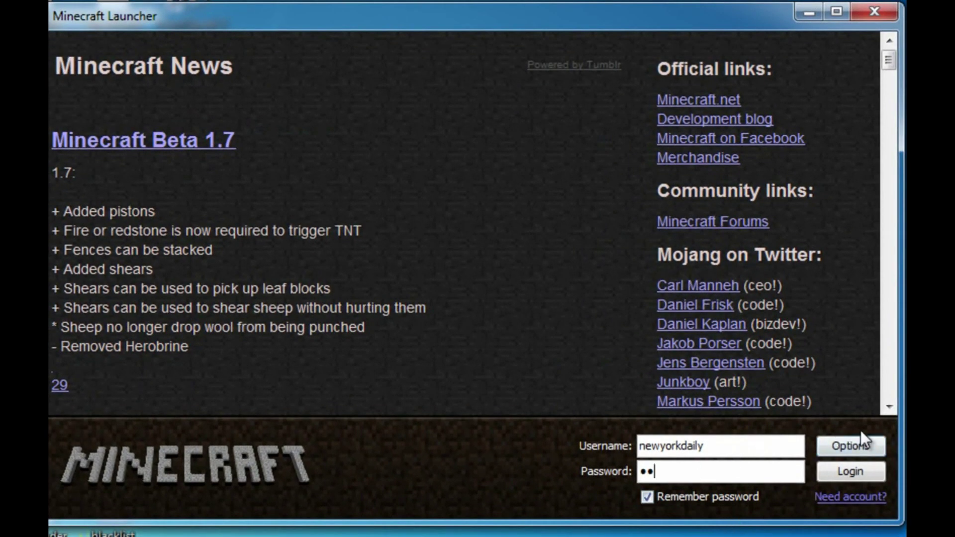
pyautogui.write('******')
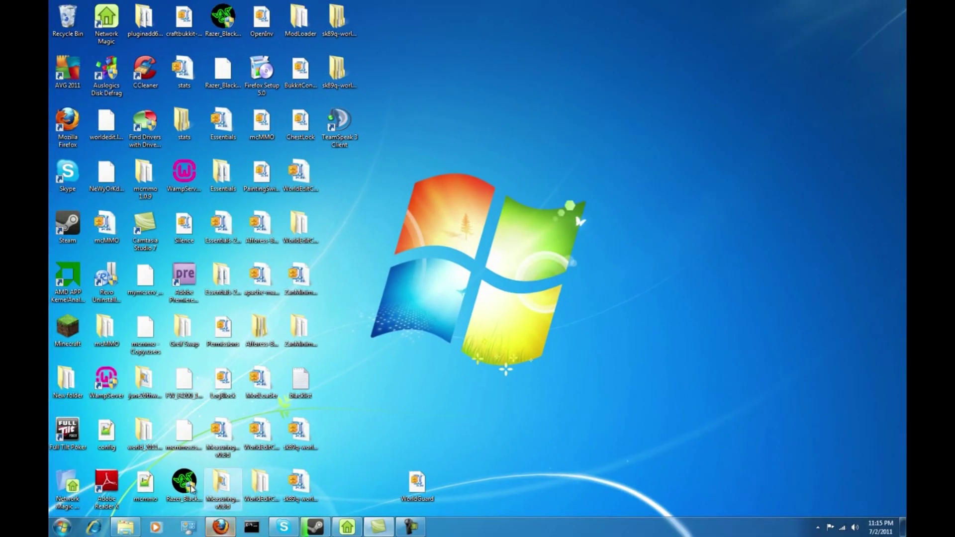
pyautogui.click(49, 533)
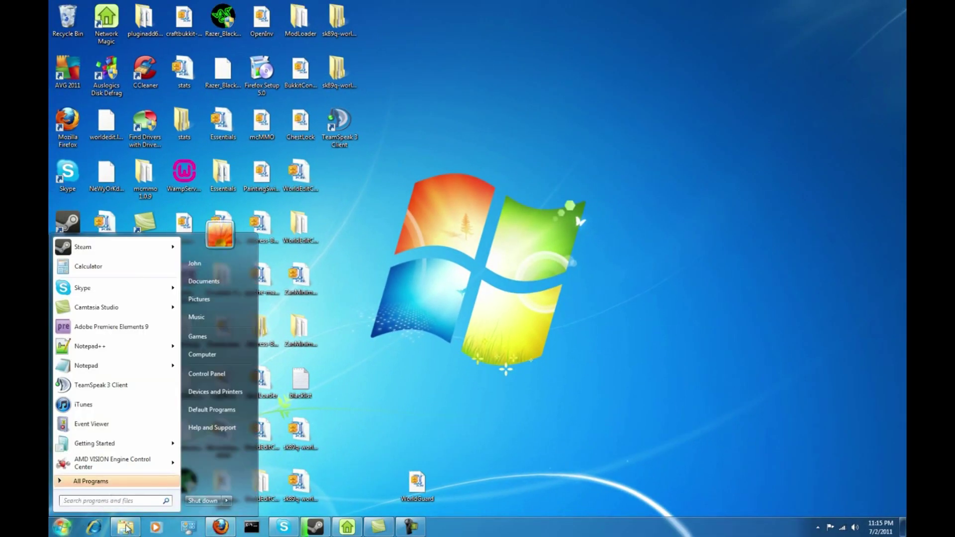
# Open minecraft.jar from the bin folder in WinZip and enter its META-INF folder.
pyautogui.click(127, 529)
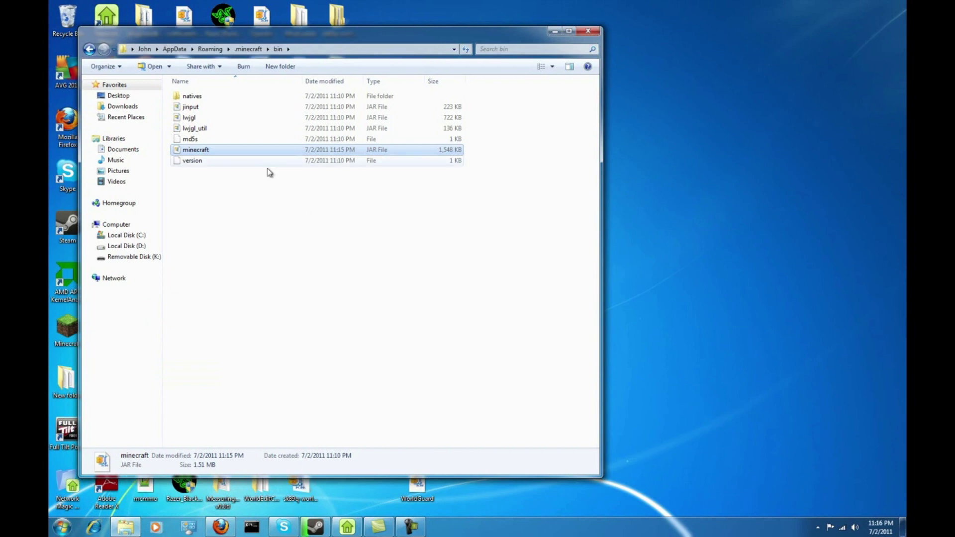
pyautogui.rightClick(196, 153)
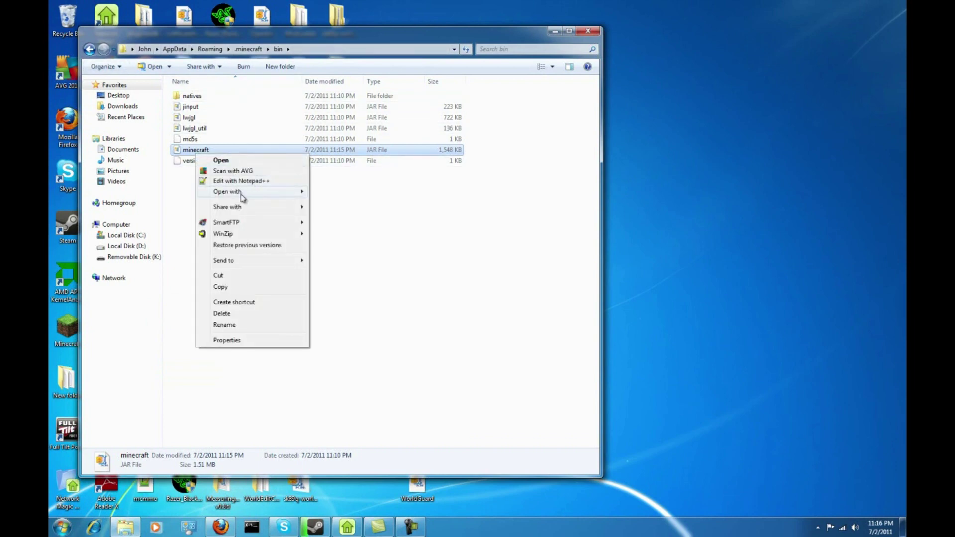
pyautogui.click(244, 159)
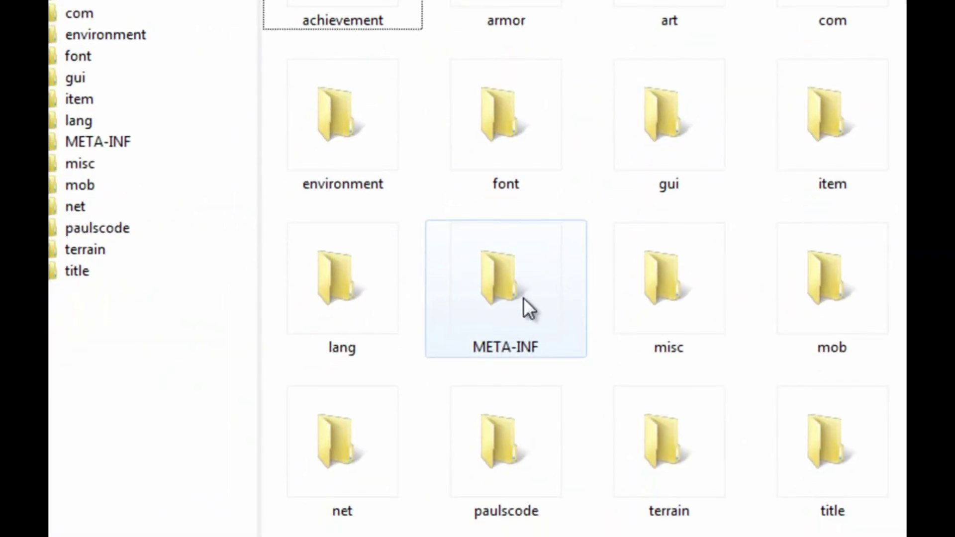
pyautogui.doubleClick(515, 280)
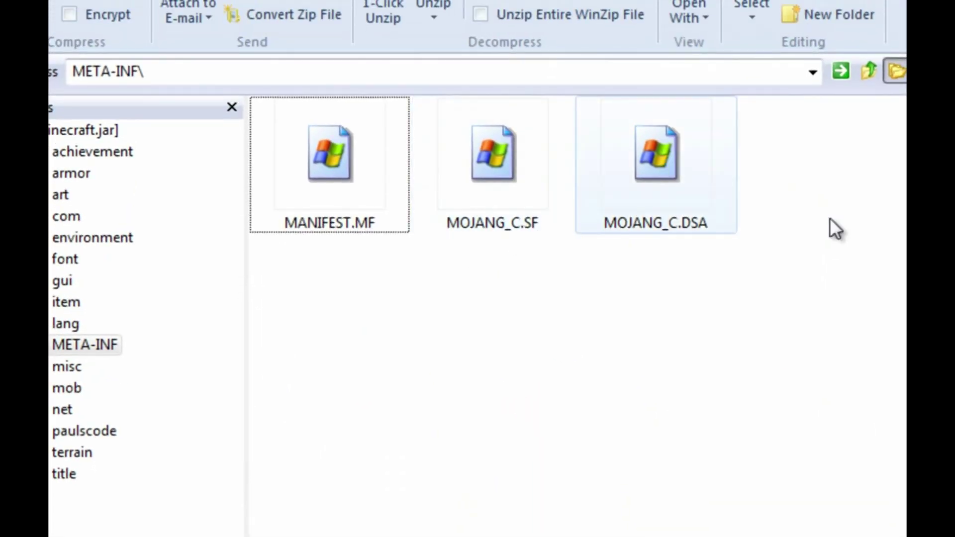
# Delete MANIFEST.MF from META-INF, then close WinZip and the bin folder.
pyautogui.click(341, 183)
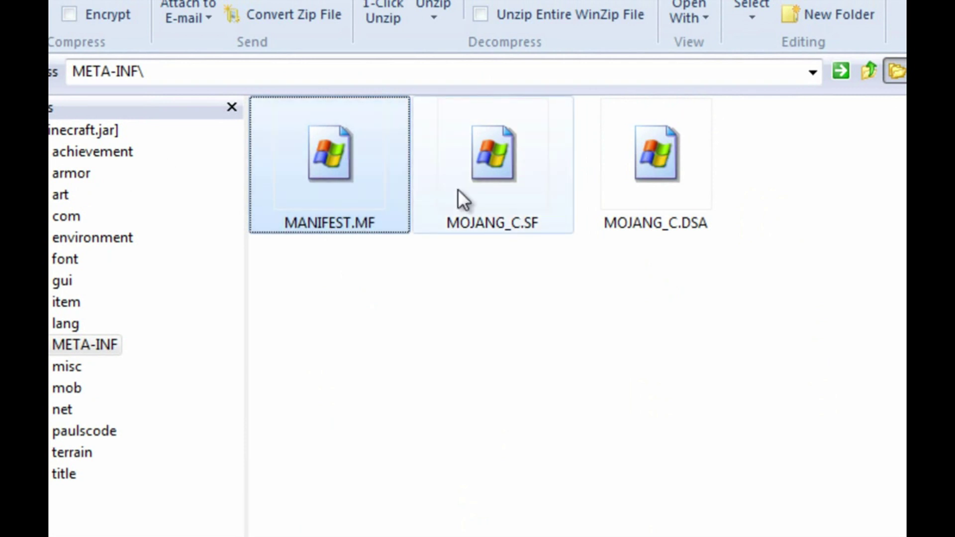
pyautogui.rightClick(377, 188)
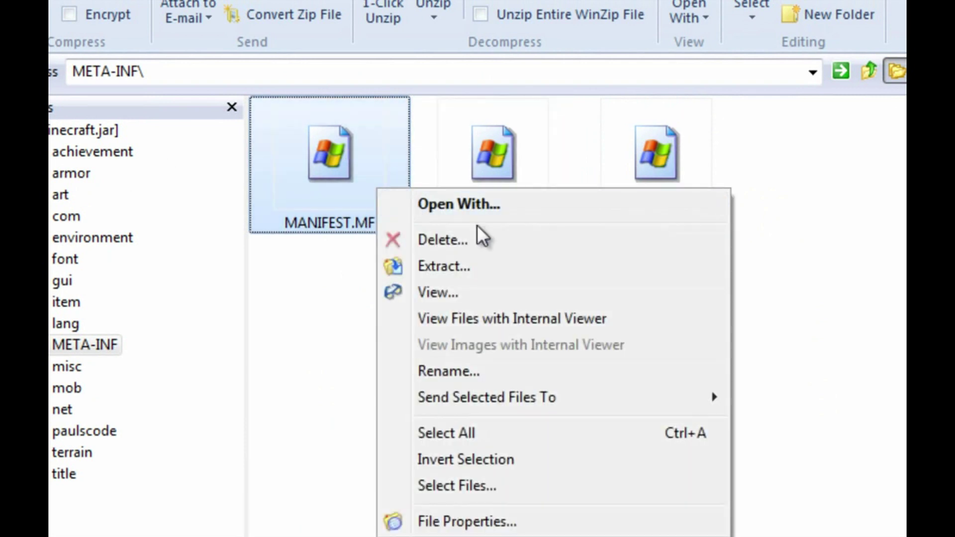
pyautogui.click(504, 234)
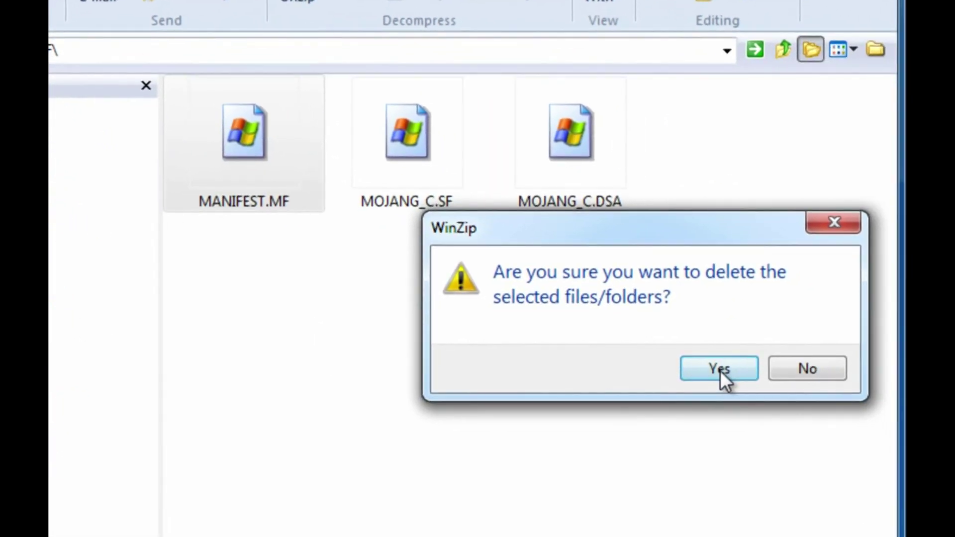
pyautogui.click(720, 369)
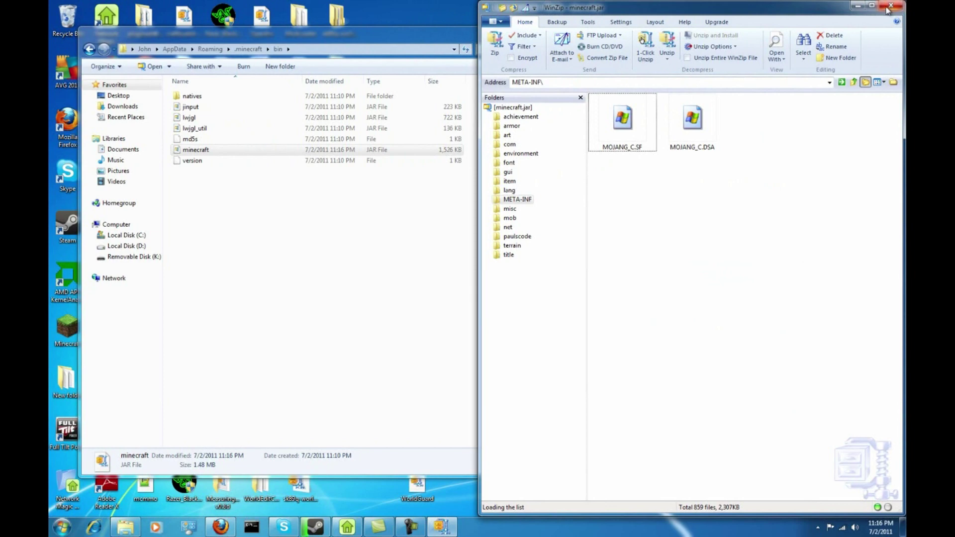
pyautogui.click(890, 7)
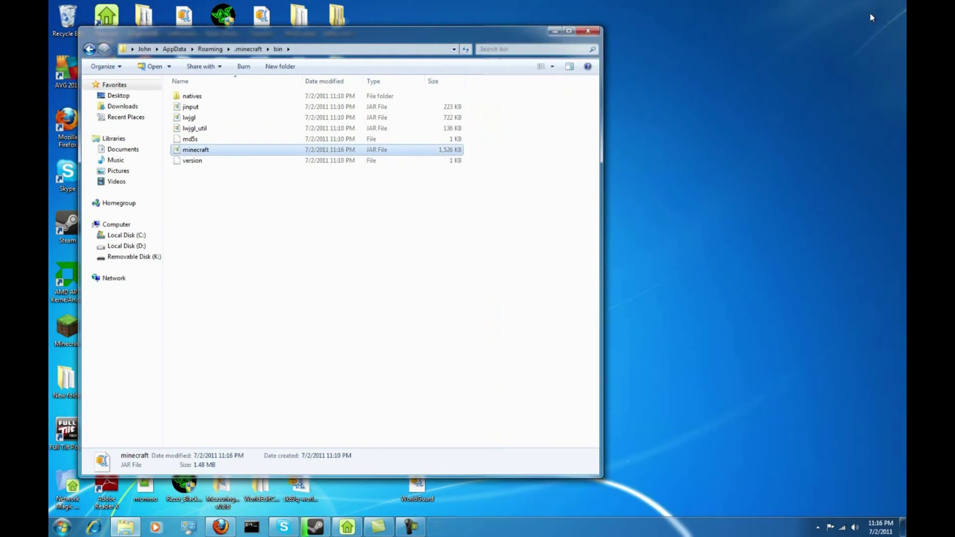
pyautogui.click(589, 33)
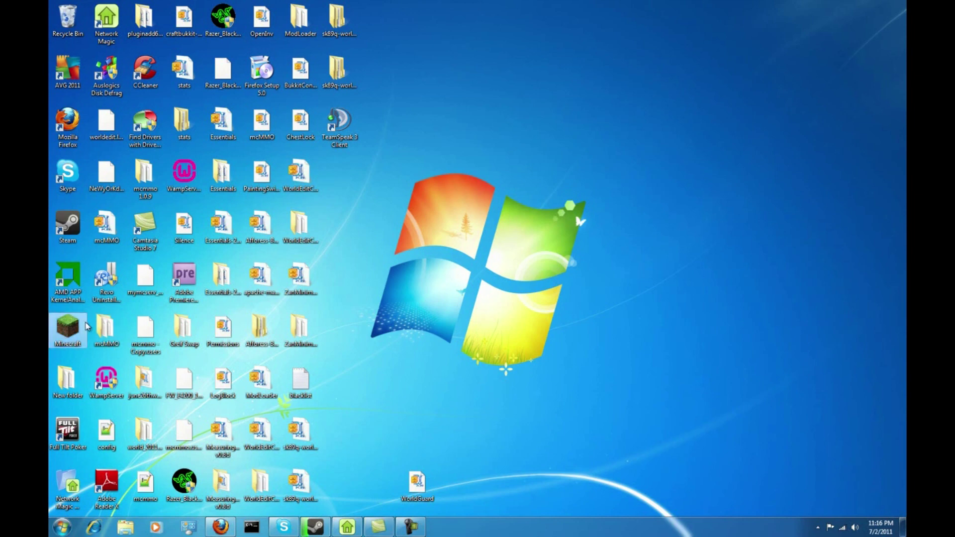
# Launch and log into the modded Minecraft, then create a new singleplayer world.
pyautogui.doubleClick(87, 326)
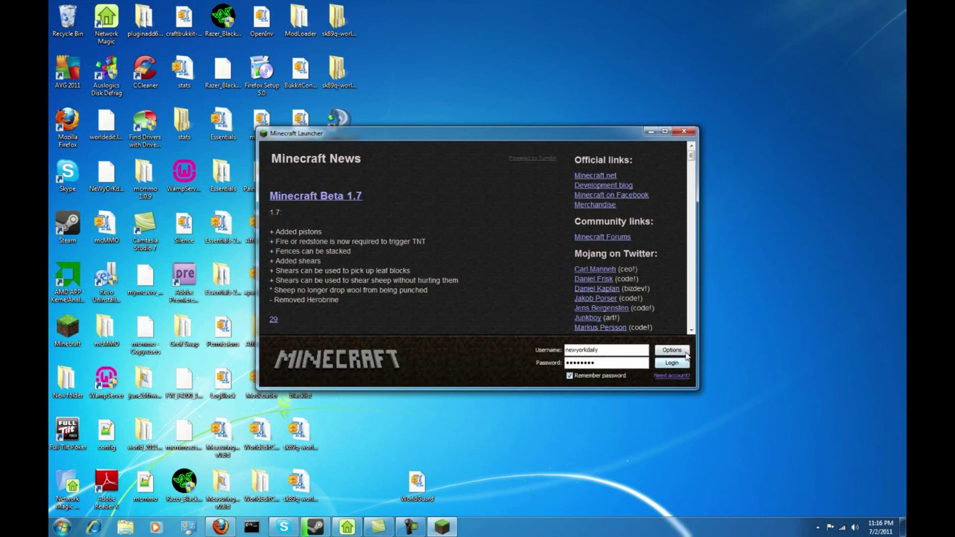
pyautogui.click(672, 363)
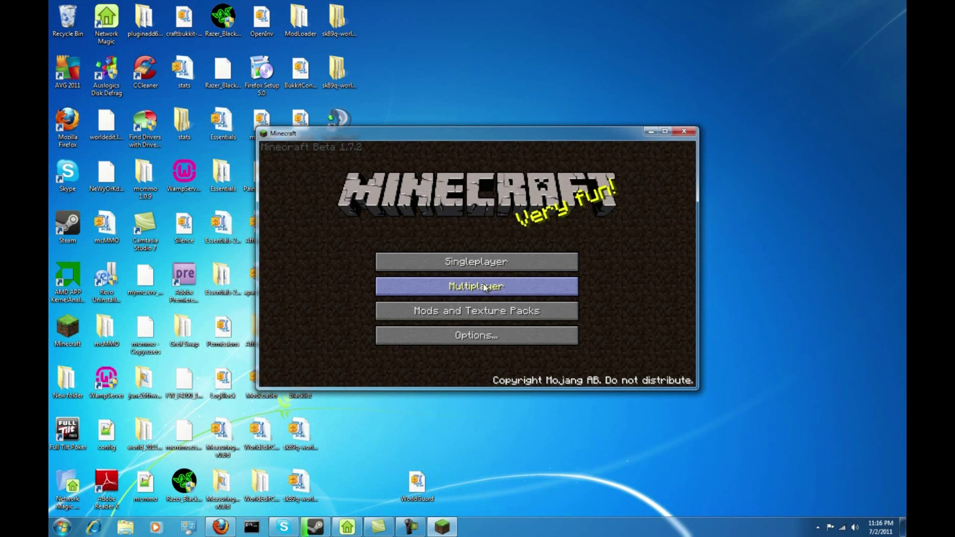
pyautogui.click(484, 288)
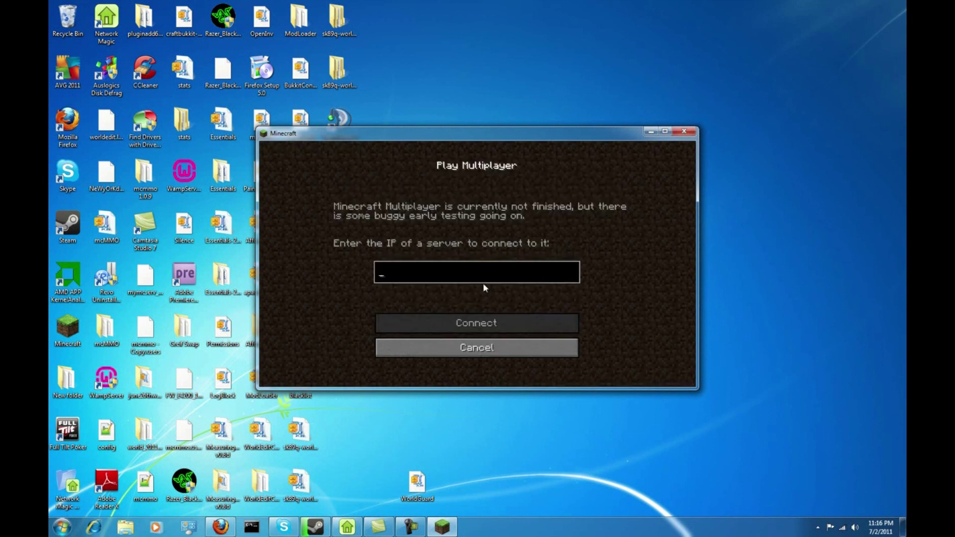
pyautogui.click(492, 344)
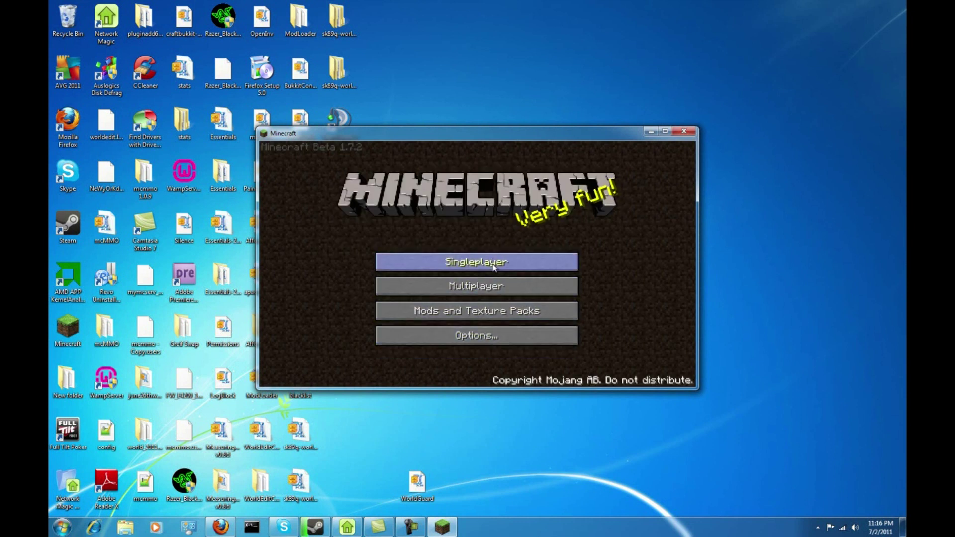
pyautogui.click(485, 268)
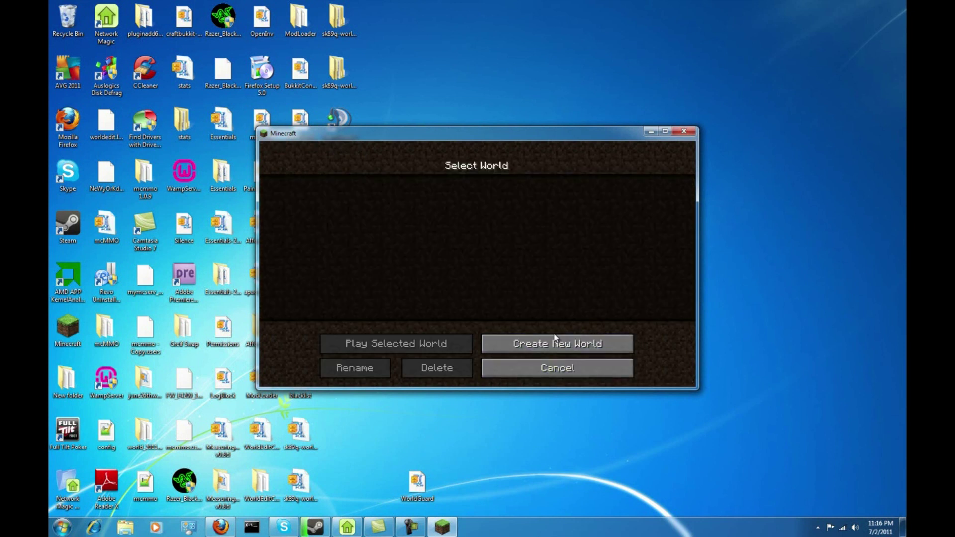
pyautogui.click(556, 342)
pyautogui.click(468, 322)
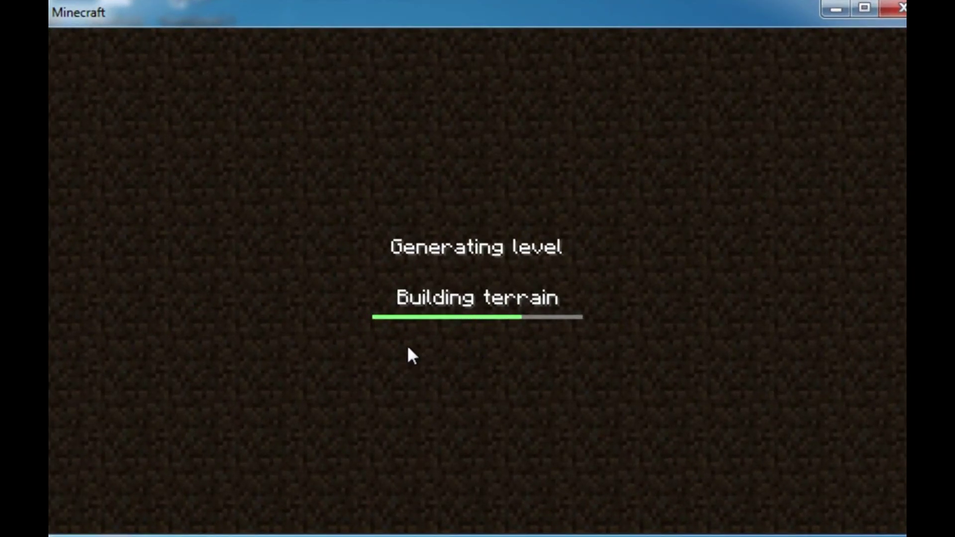
# Maximize the game window, walk forward, check the inventory and hide the minimap welcome message.
pyautogui.click(864, 8)
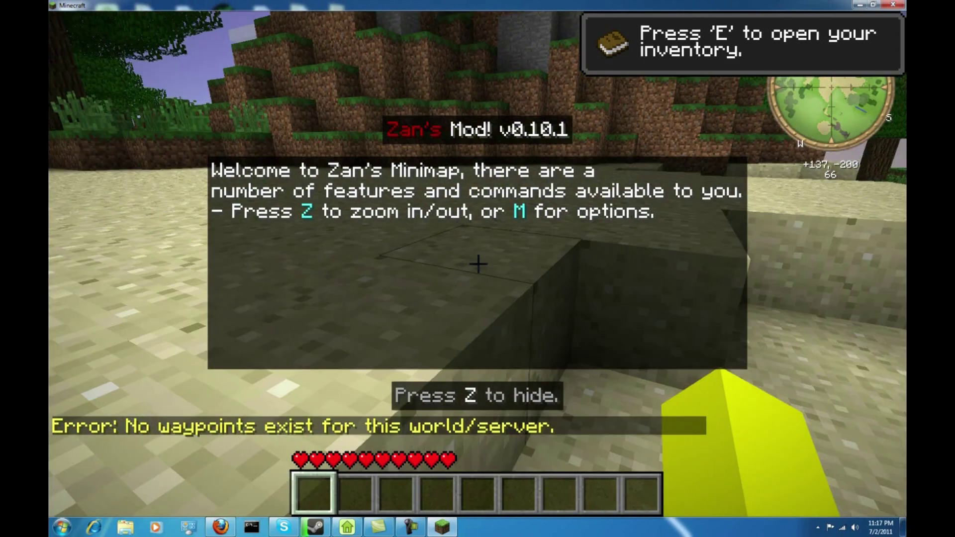
pyautogui.press('w')
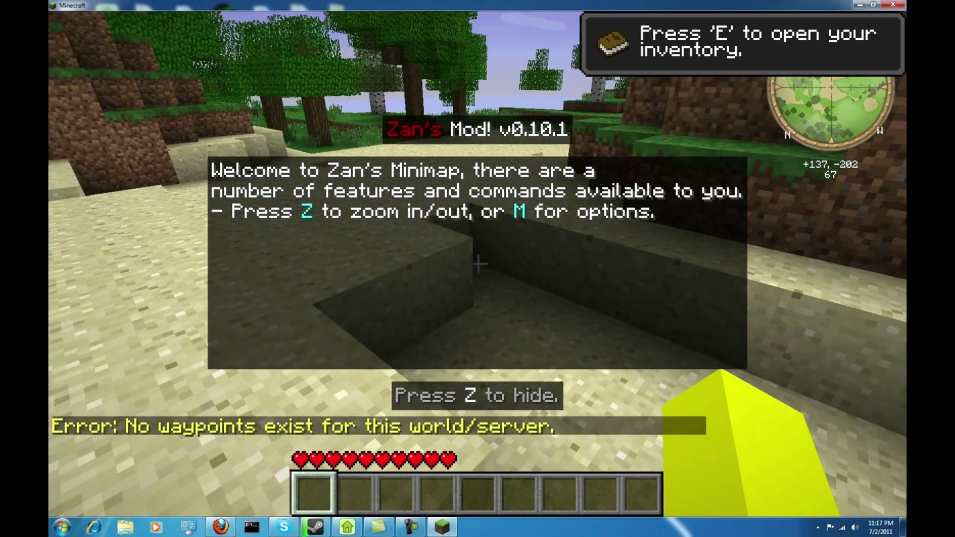
pyautogui.press('e')
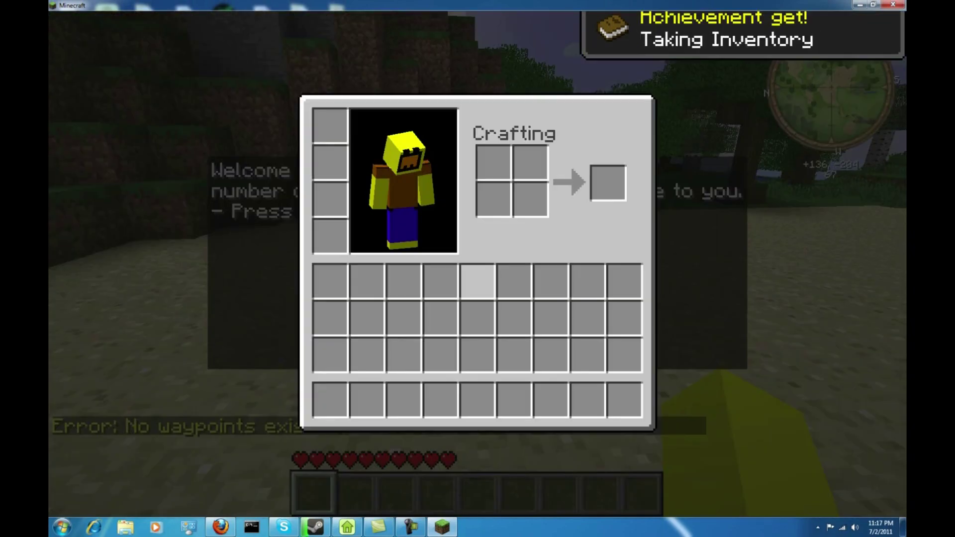
pyautogui.press('e')
pyautogui.press('e')
pyautogui.press('e')
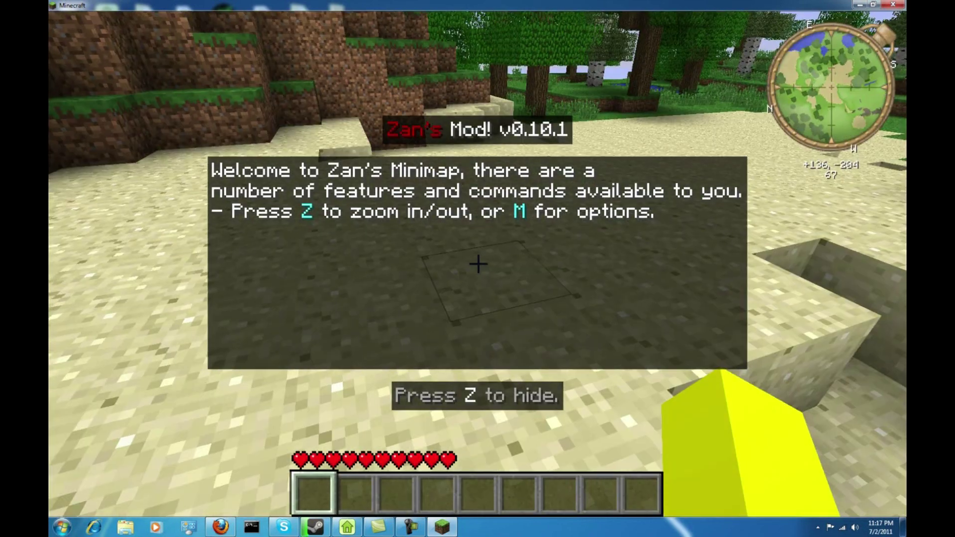
pyautogui.press('z')
# Climb the grassy hill and walk across the slopes toward the sand, checking the inventory.
pyautogui.press('w')
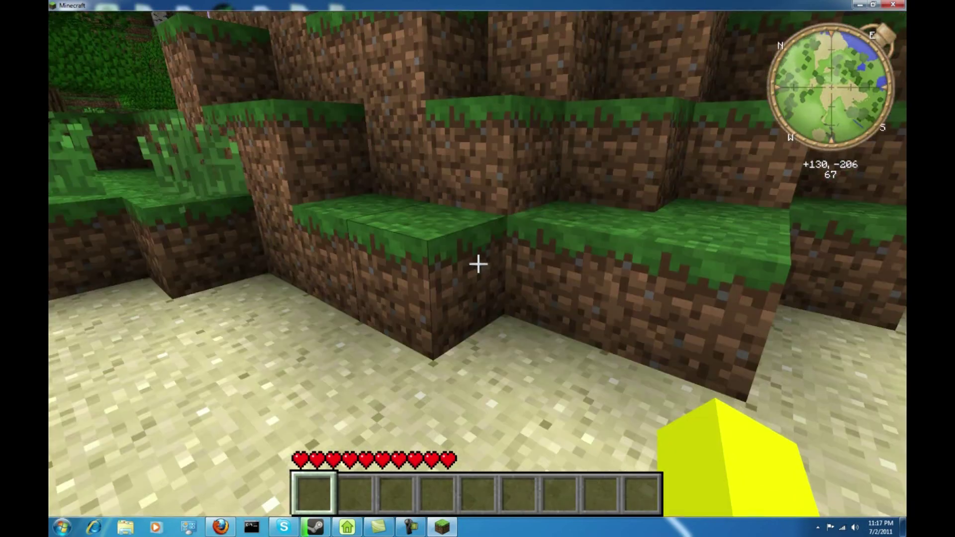
pyautogui.press('w')
pyautogui.press('space')
pyautogui.press('space')
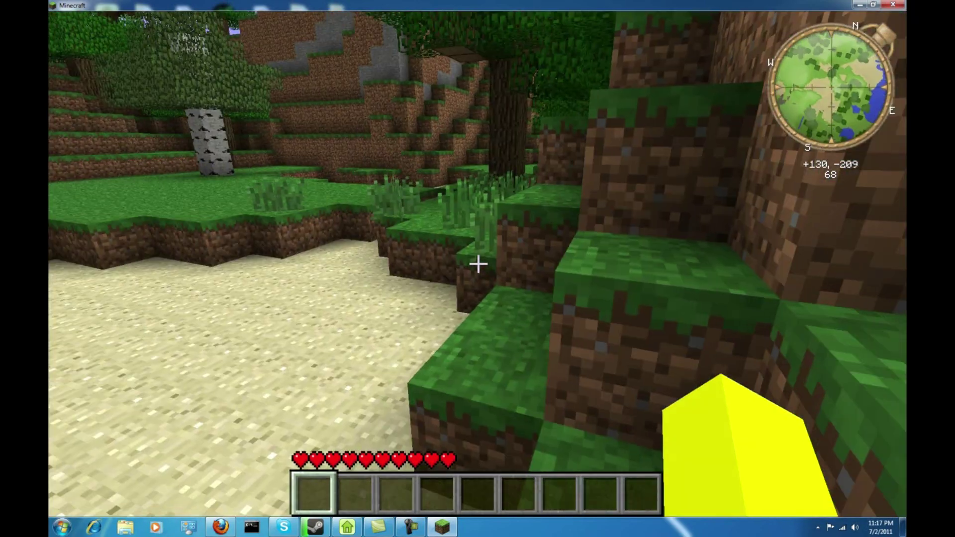
pyautogui.press('w')
pyautogui.press('space')
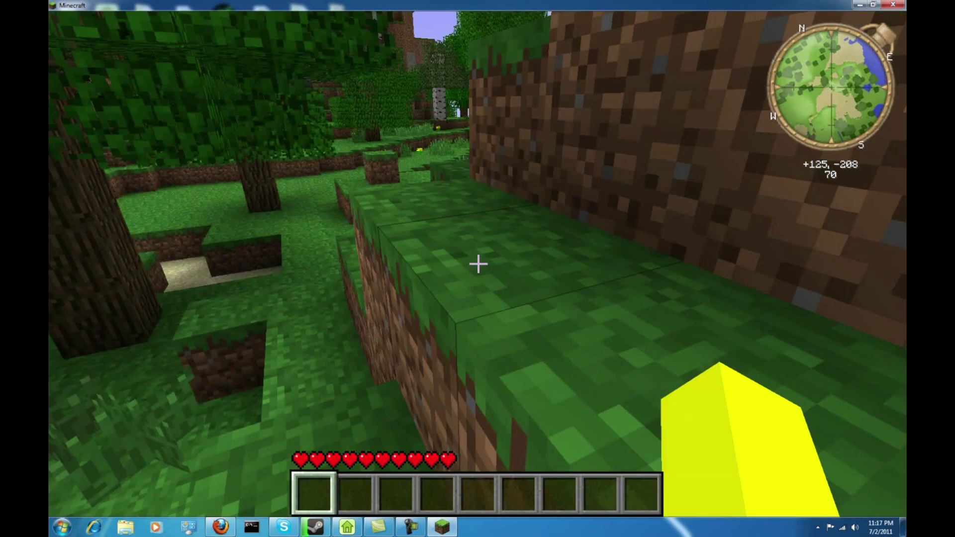
pyautogui.press('w')
pyautogui.press('space')
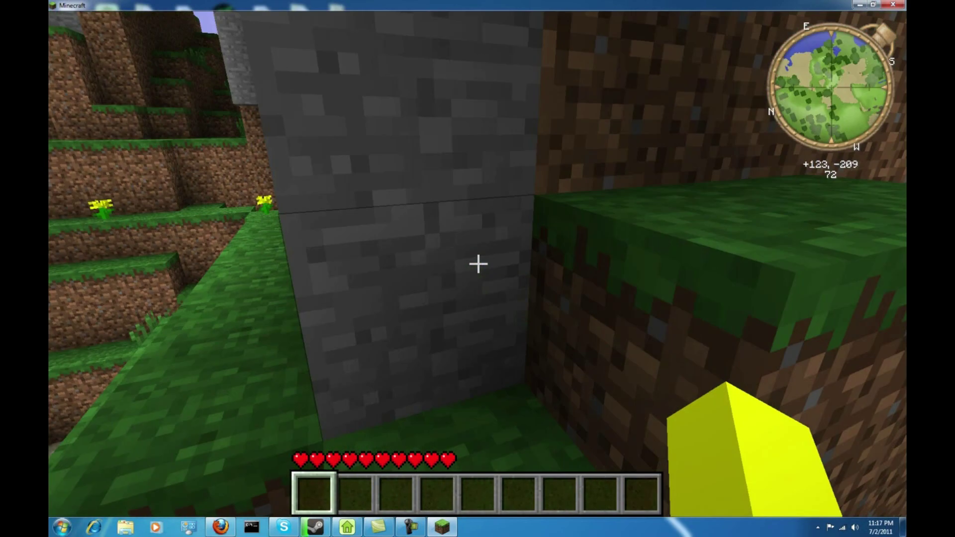
pyautogui.press('w')
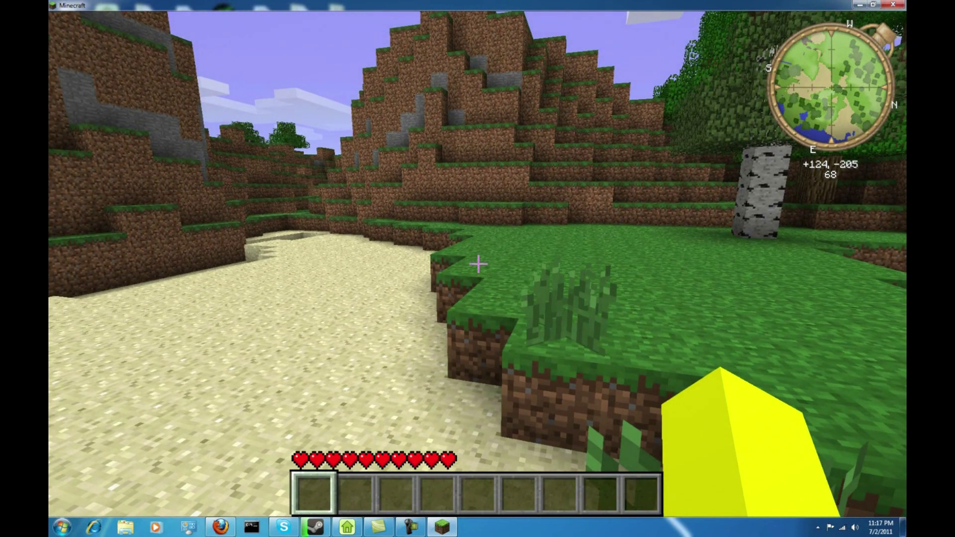
pyautogui.press('e')
pyautogui.press('e')
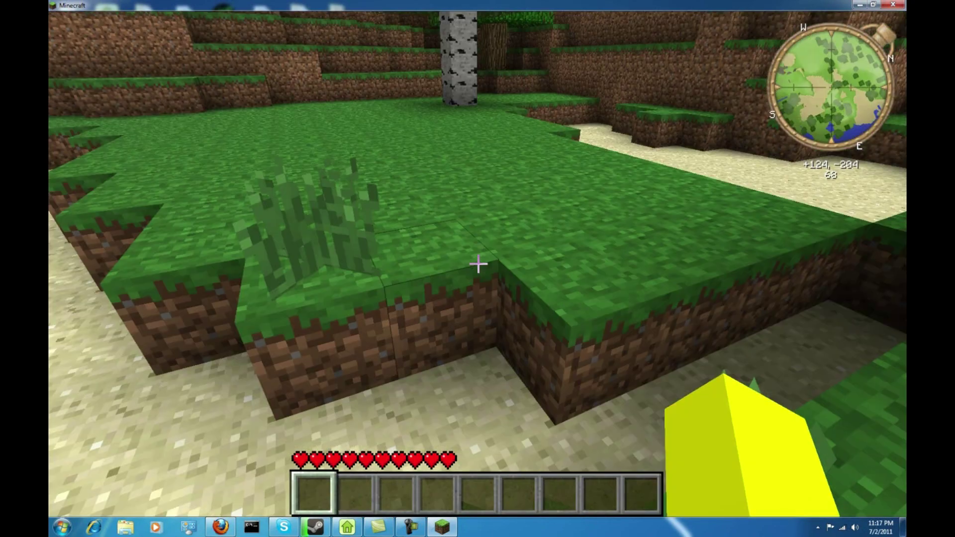
pyautogui.press('w')
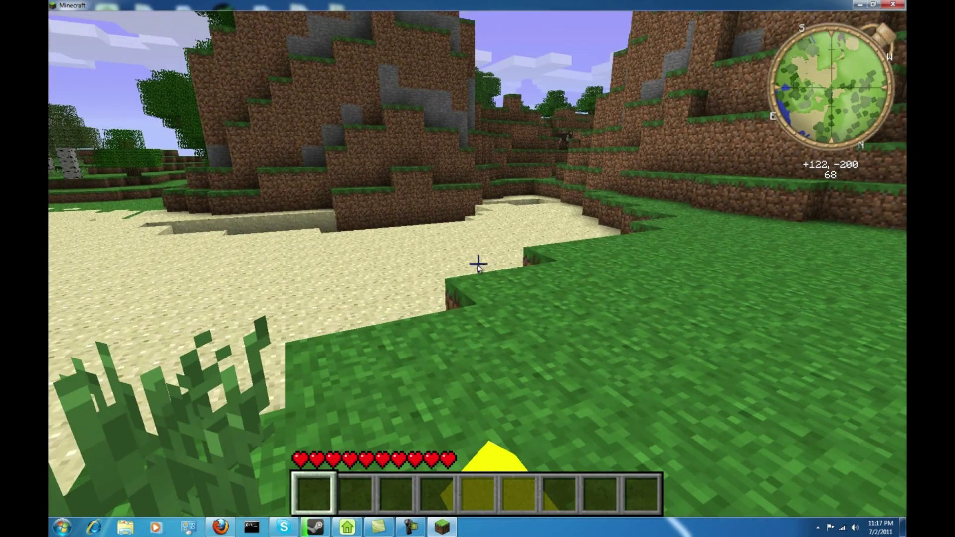
pyautogui.press('w')
# Pause the game and save and quit the world to the title screen.
pyautogui.press('Escape')
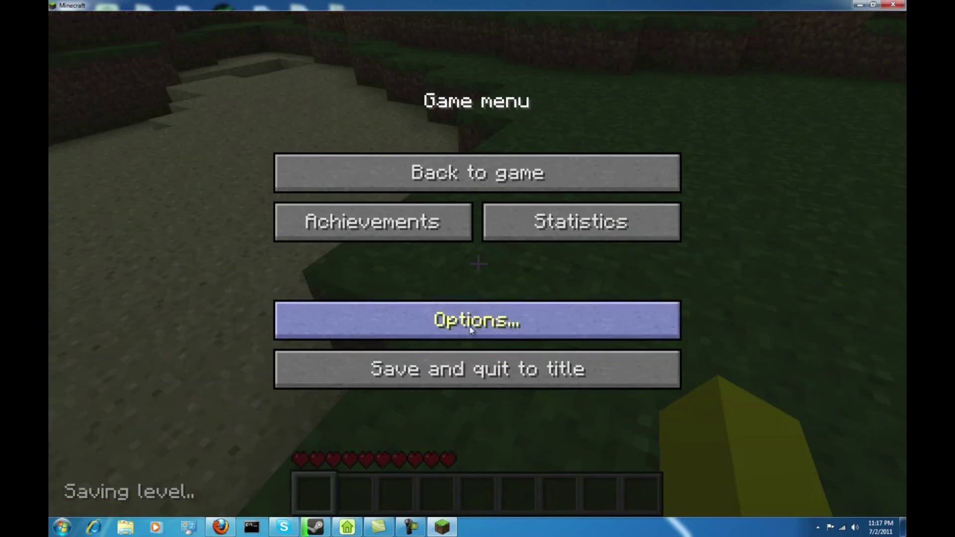
pyautogui.click(488, 372)
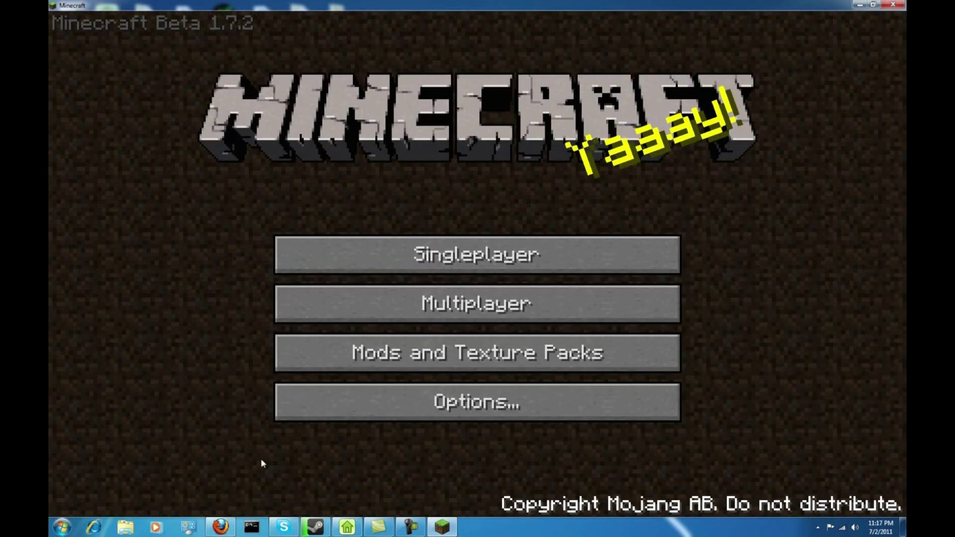
pyautogui.click(220, 527)
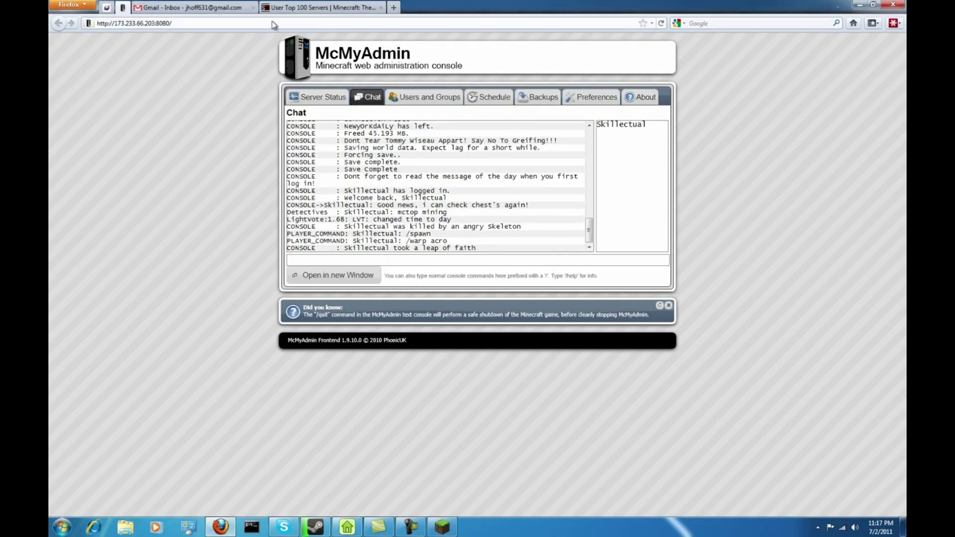
# Confirm the server is running, then copy the address 173.233.66.203:25568 from the GoNetworks panel.
pyautogui.click(318, 97)
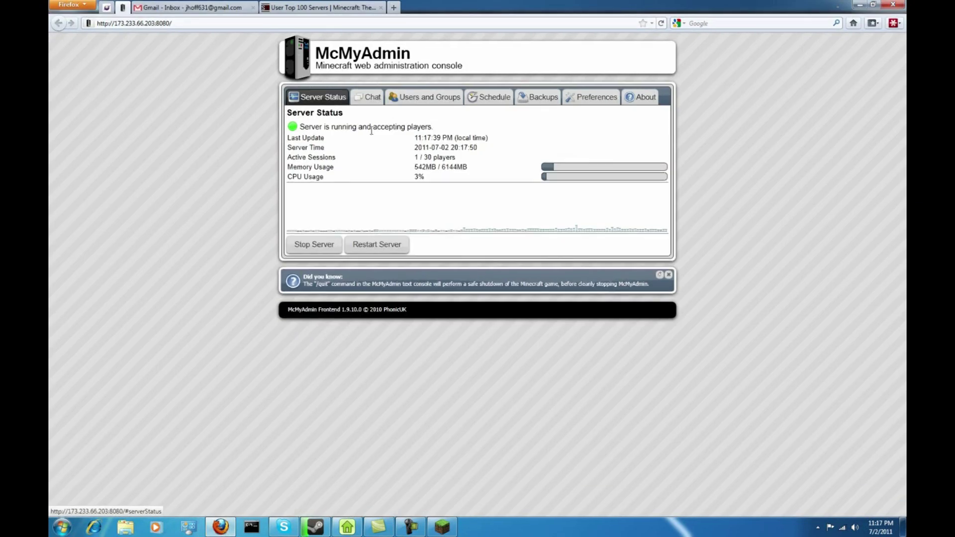
pyautogui.click(110, 9)
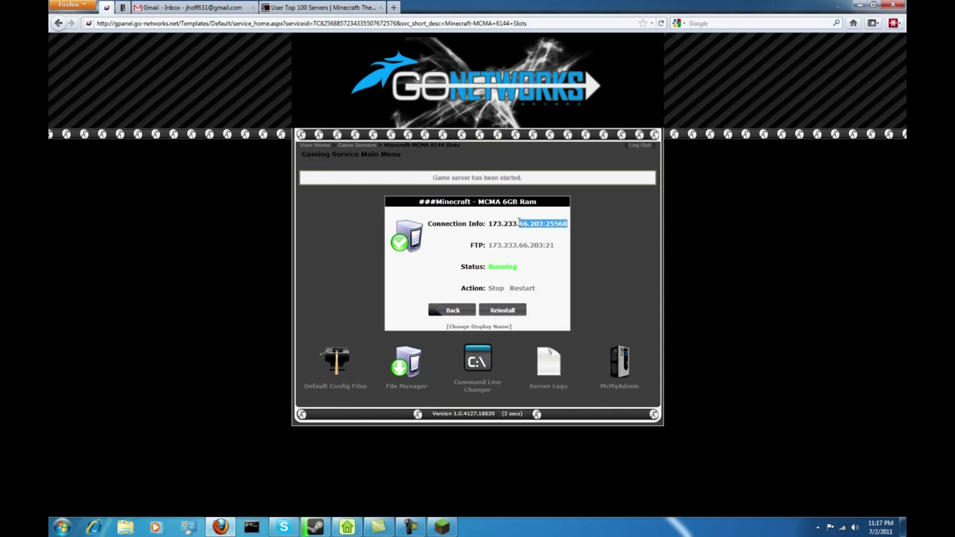
pyautogui.moveTo(519, 221); pyautogui.dragTo(488, 223)
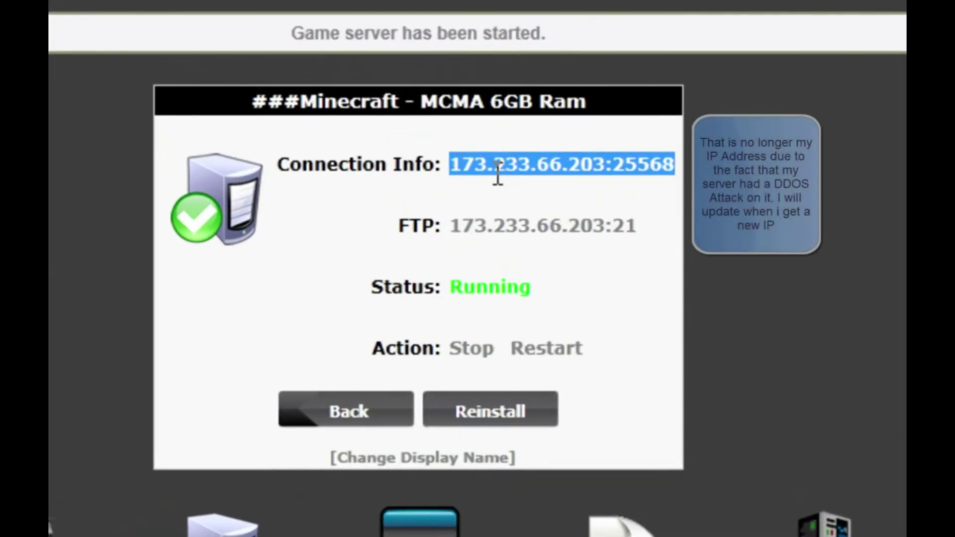
pyautogui.rightClick(497, 174)
pyautogui.click(600, 201)
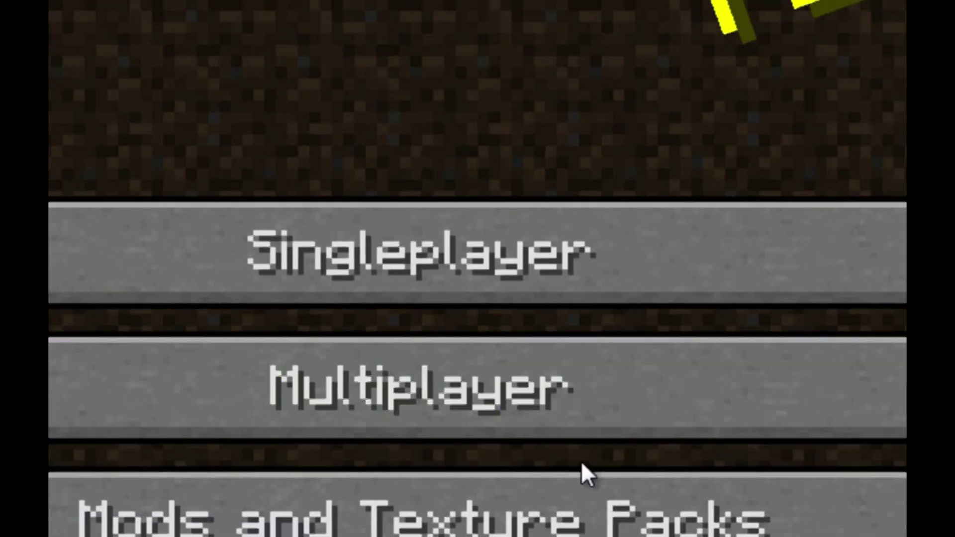
# Join the multiplayer server using the pasted address, allowing Minecraft through the firewall.
pyautogui.click(539, 386)
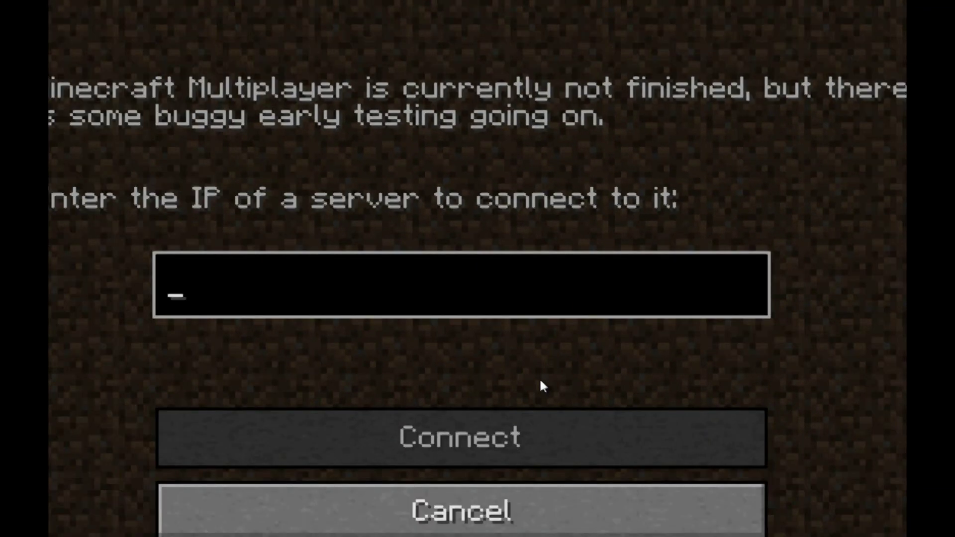
pyautogui.hotkey('ctrl', 'v')
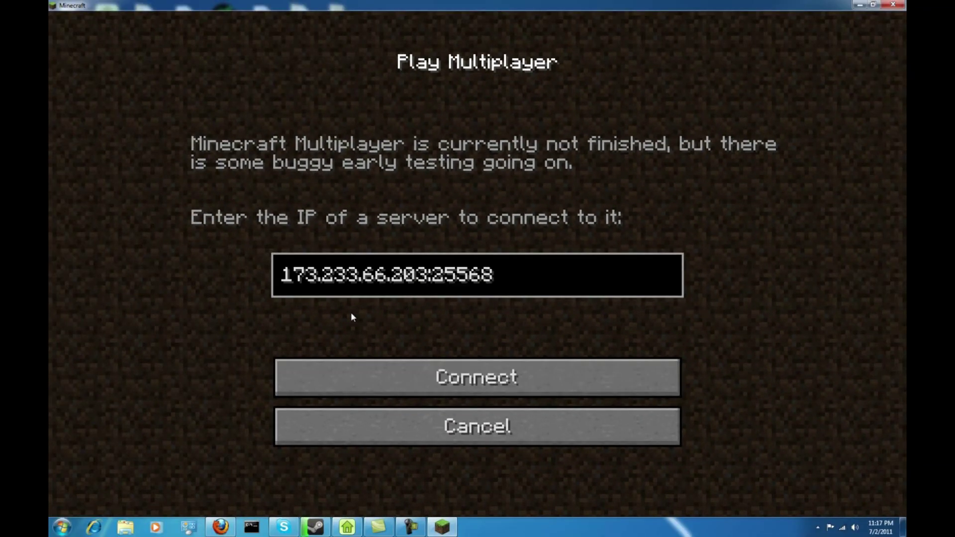
pyautogui.click(476, 383)
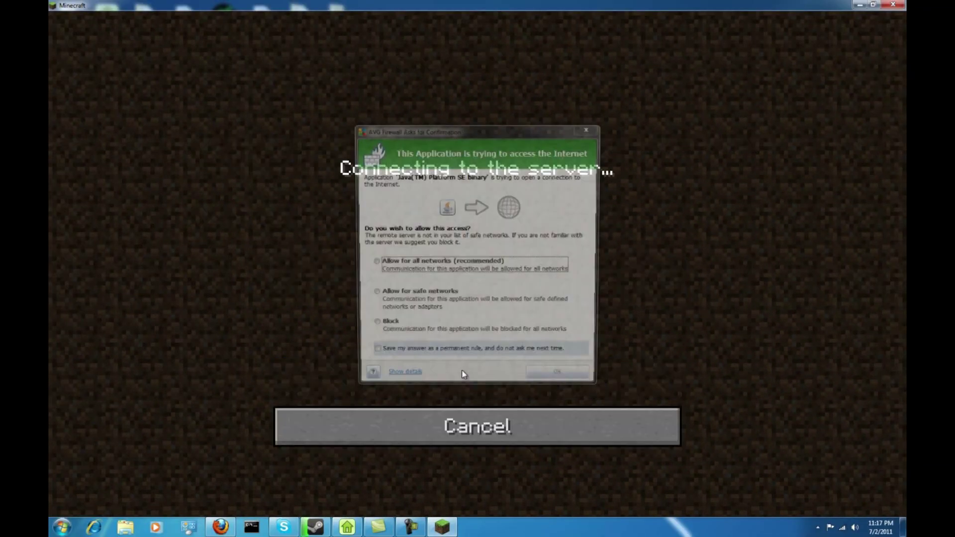
pyautogui.click(547, 354)
pyautogui.click(565, 379)
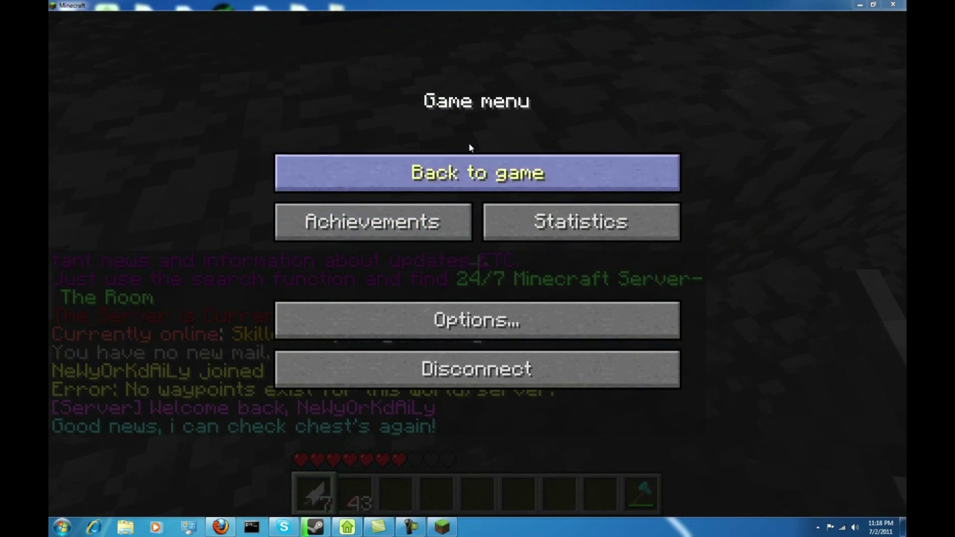
pyautogui.click(477, 169)
# Get the WorldEdit selection wand with the //wand chat command.
pyautogui.press('w')
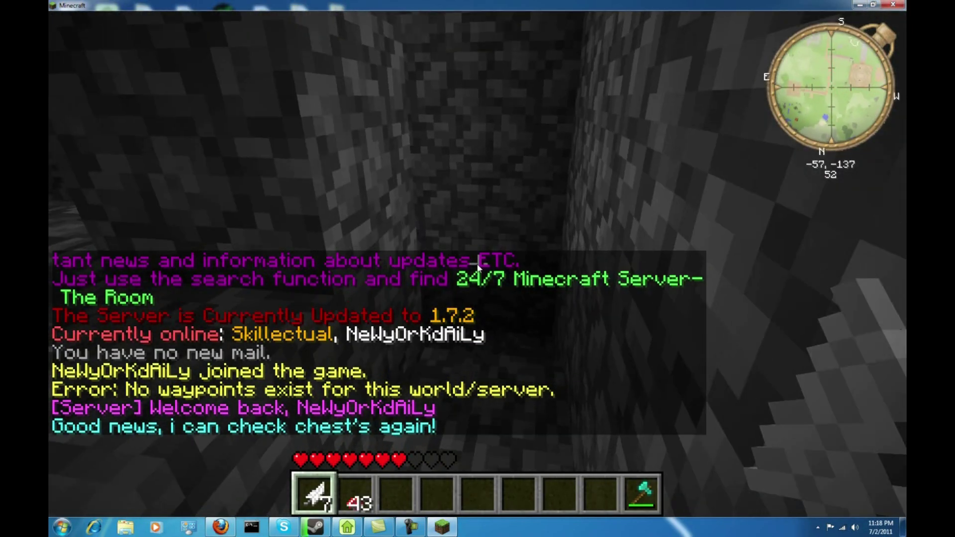
pyautogui.press('/')
pyautogui.write('/t')
pyautogui.press('Escape')
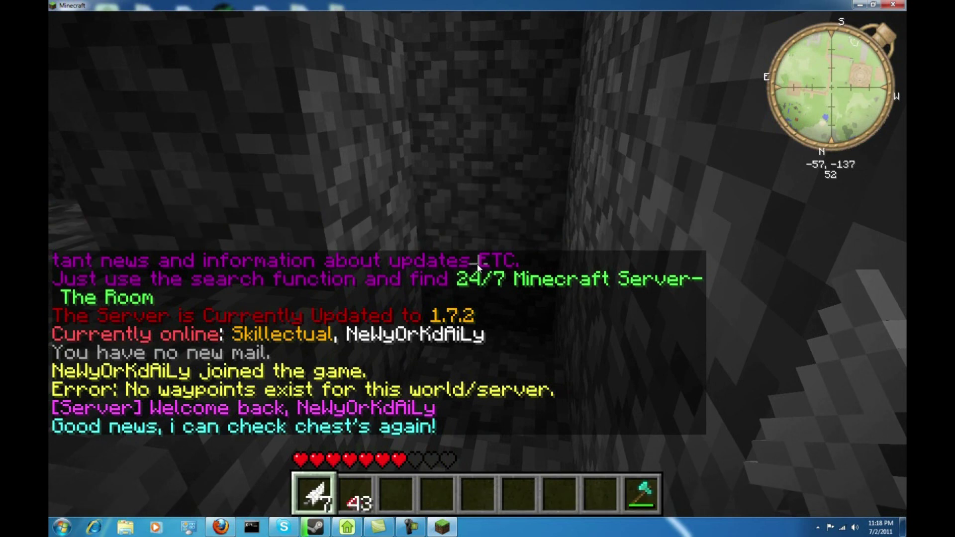
pyautogui.press('/')
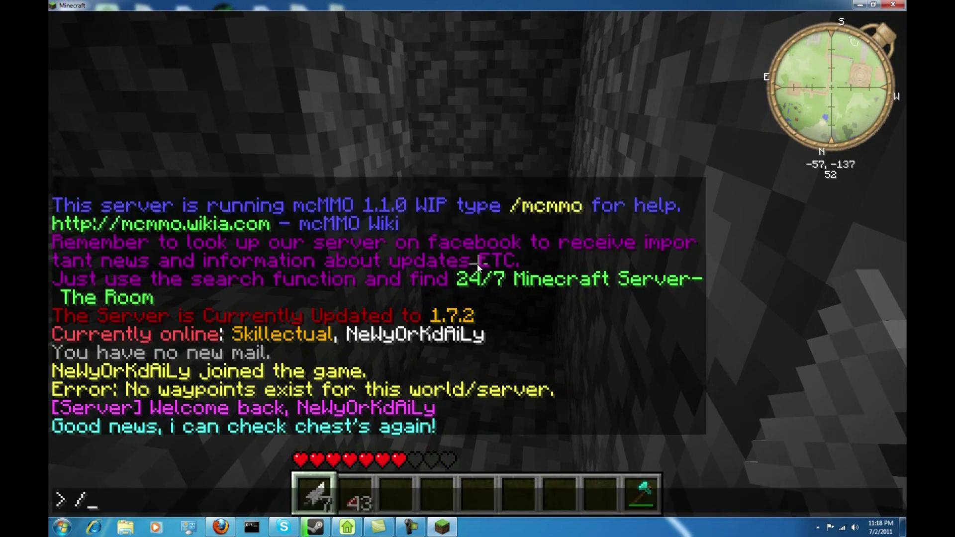
pyautogui.write('/wand')
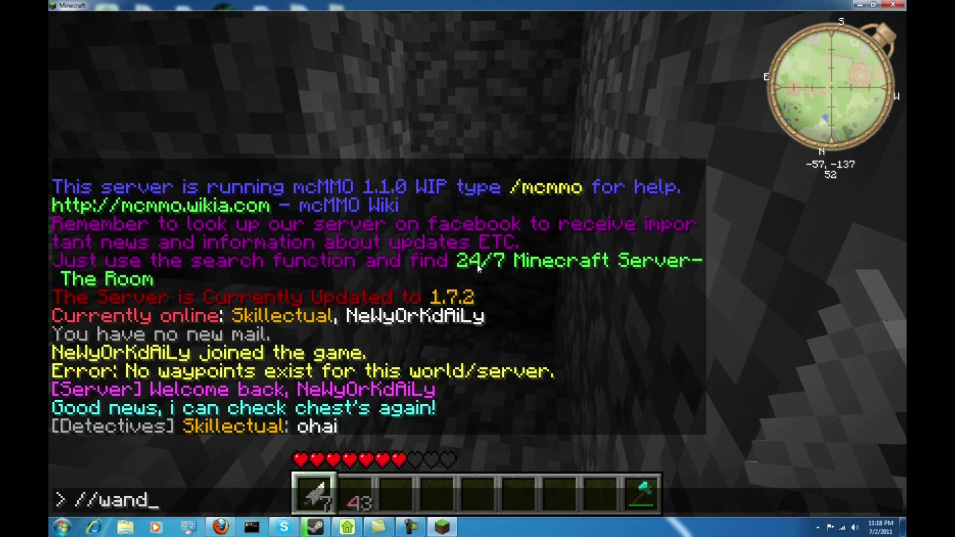
pyautogui.press('Return')
# Switch to the wooden axe, mark both selection corners on the stone wall, and pause.
pyautogui.scroll(-1, 477, 268)
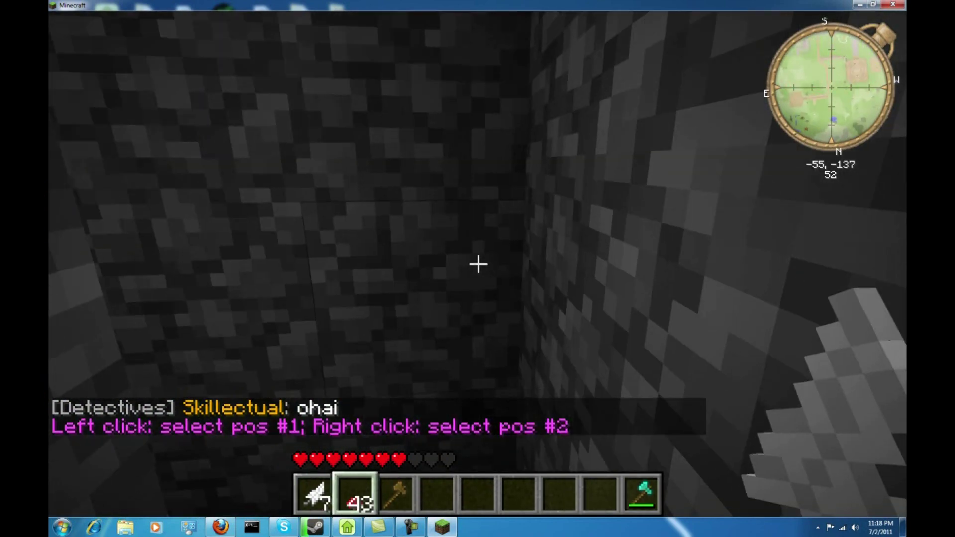
pyautogui.scroll(-1, 477, 269)
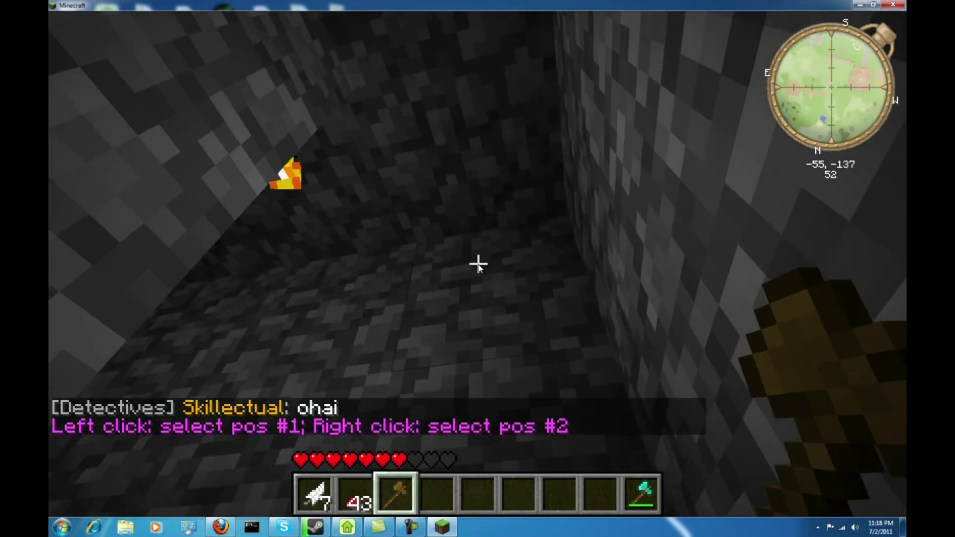
pyautogui.rightClick(477, 269)
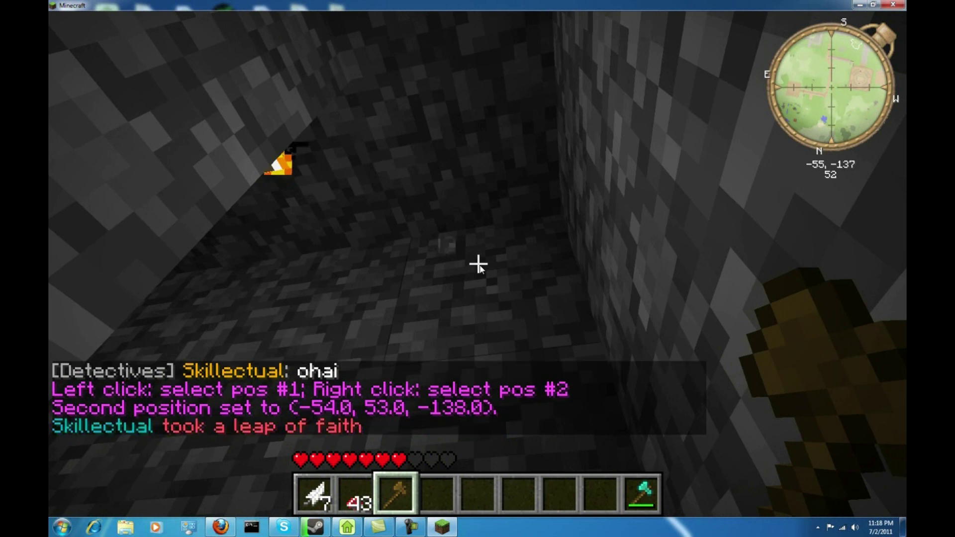
pyautogui.click(476, 273)
pyautogui.press('Escape')
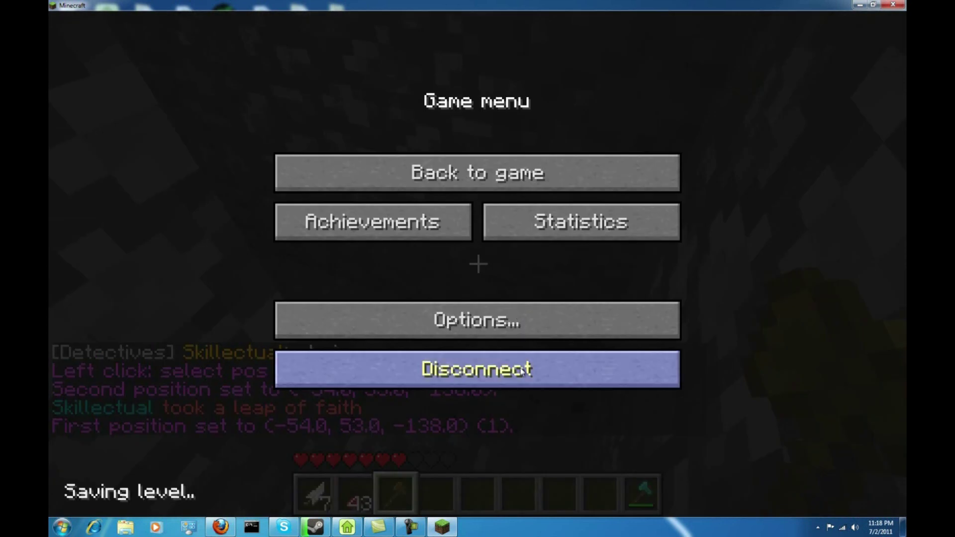
# Disconnect from the server and close the Minecraft window.
pyautogui.click(547, 323)
pyautogui.click(481, 465)
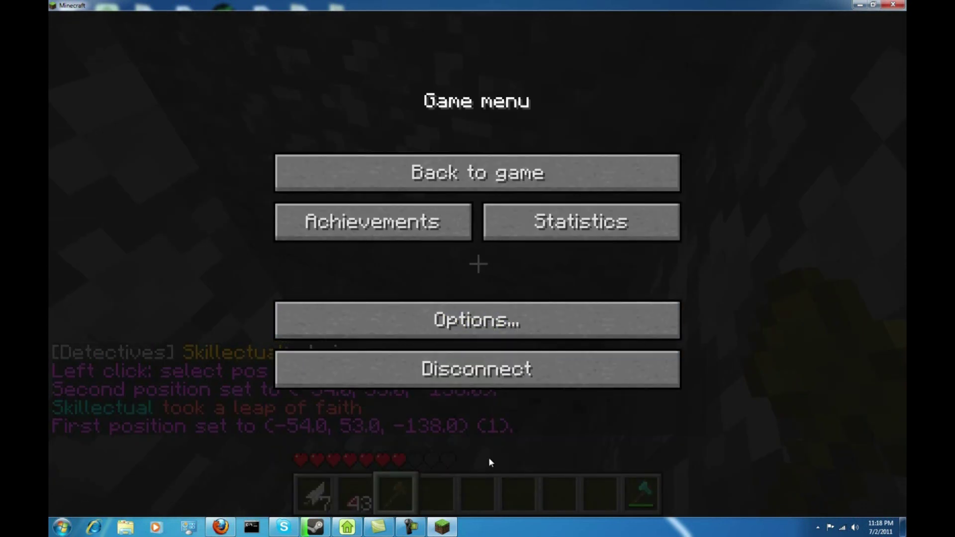
pyautogui.click(488, 368)
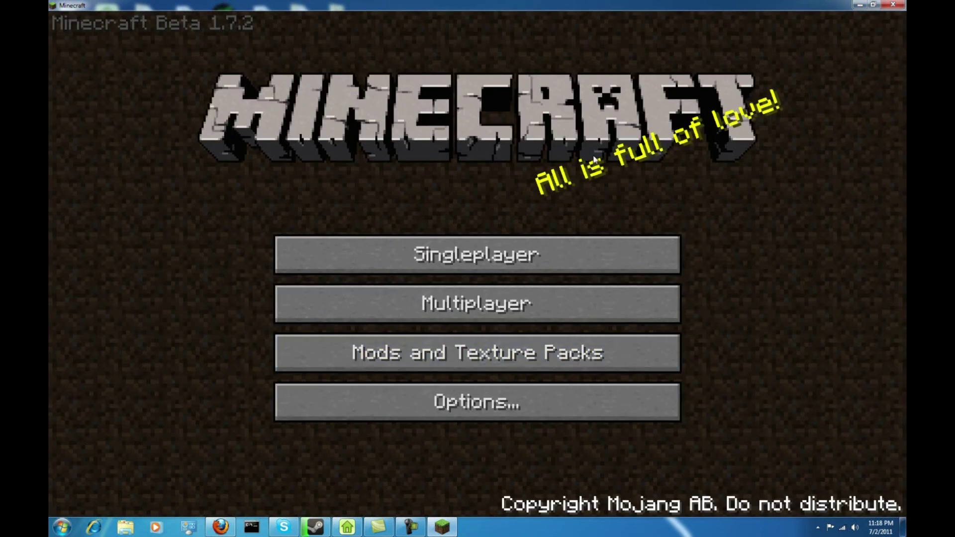
pyautogui.click(901, 5)
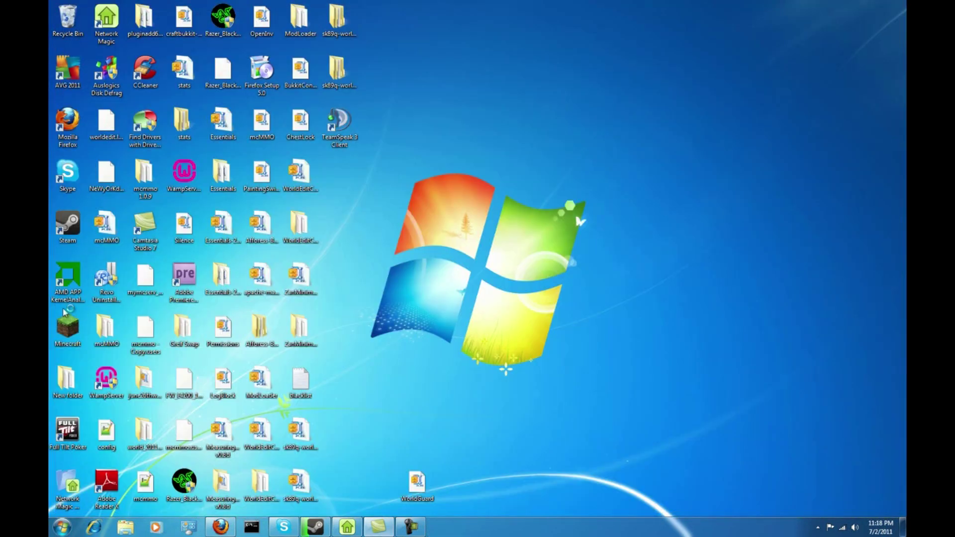
# Relaunch Minecraft from the desktop shortcut, log in and try joining the server, then close it.
pyautogui.click(66, 337)
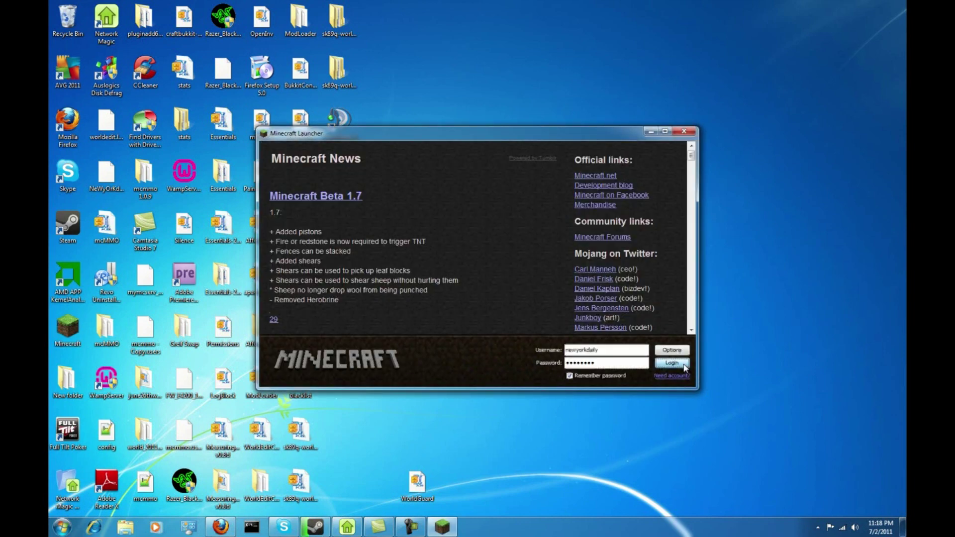
pyautogui.click(686, 367)
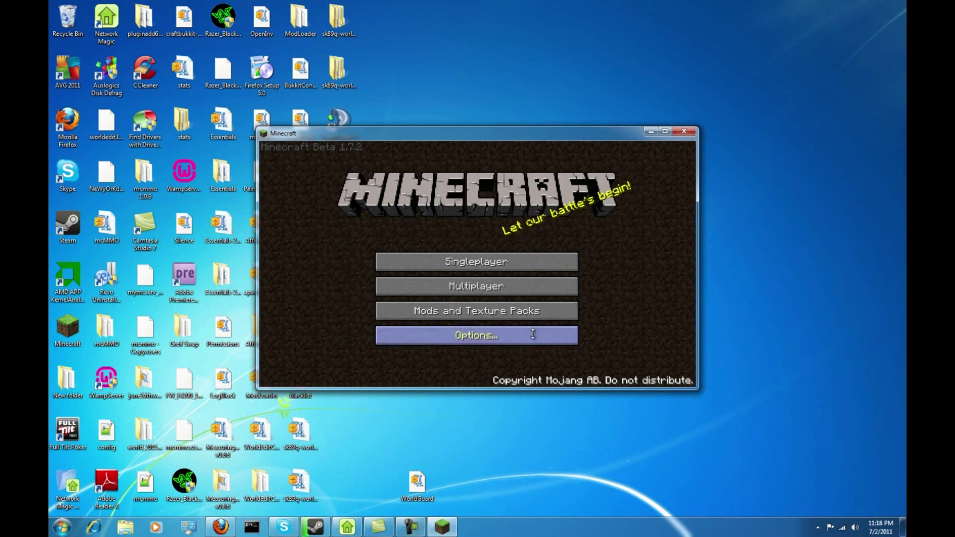
pyautogui.click(535, 287)
pyautogui.click(535, 320)
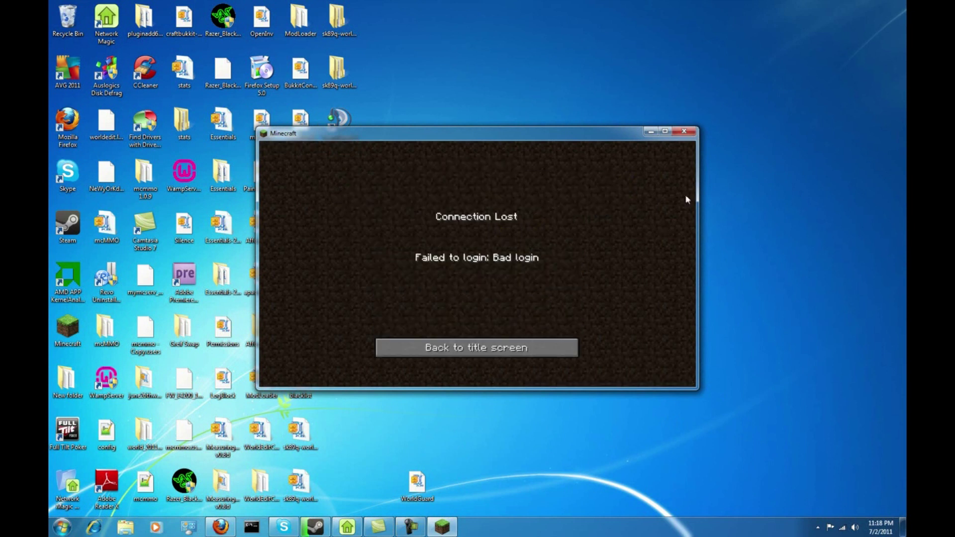
pyautogui.press('Escape')
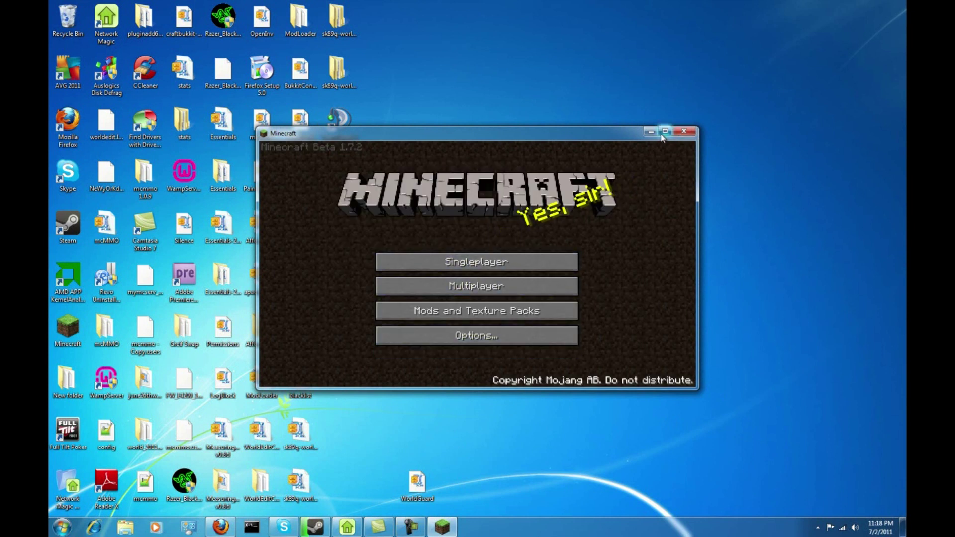
pyautogui.click(694, 132)
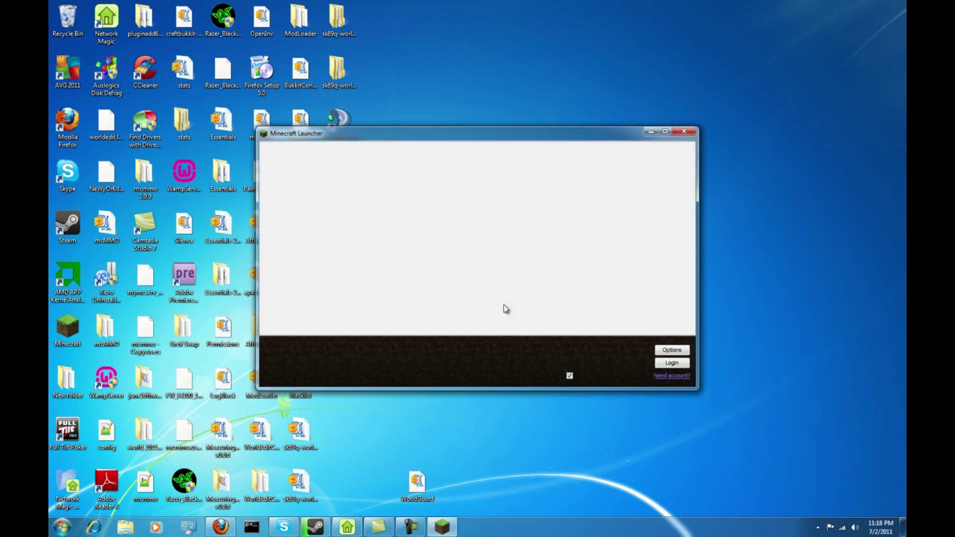
# Log in again, maximize the game, retry the server connection after a Bad login, then close it.
pyautogui.click(672, 363)
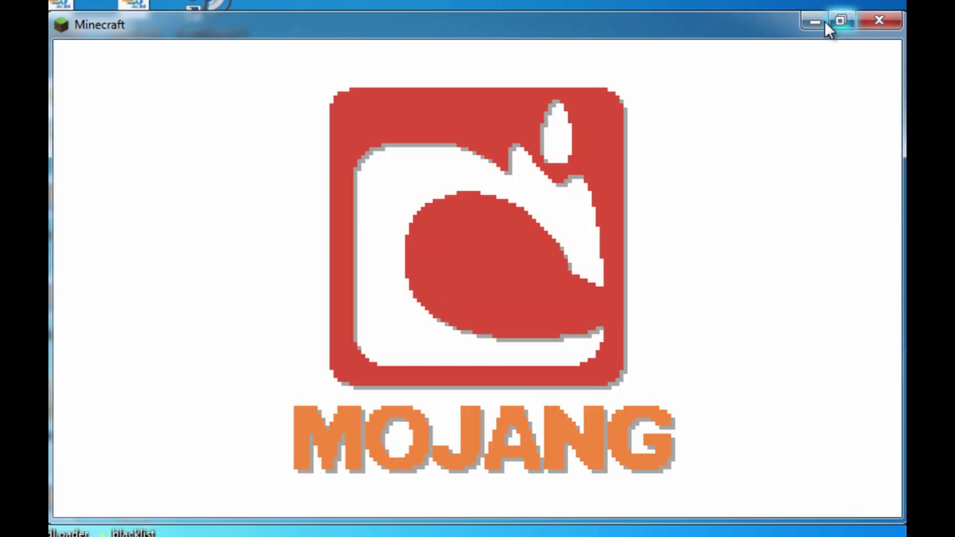
pyautogui.click(840, 20)
pyautogui.click(465, 342)
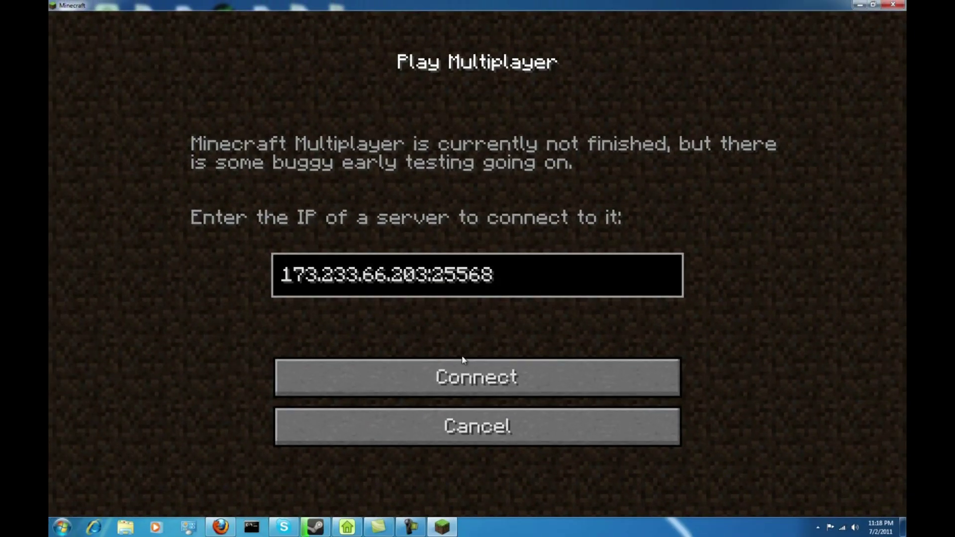
pyautogui.click(445, 380)
pyautogui.click(445, 416)
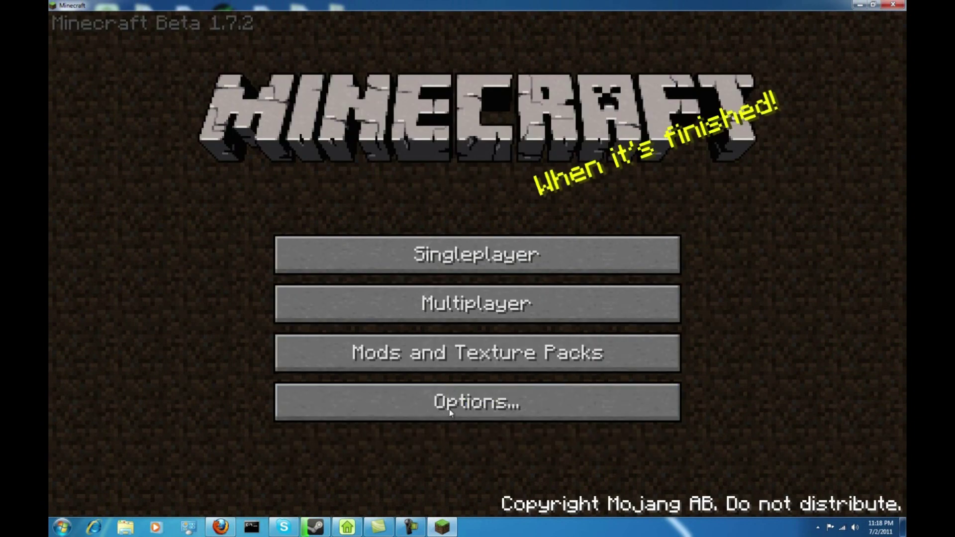
pyautogui.click(444, 306)
pyautogui.press('Return')
pyautogui.click(893, 5)
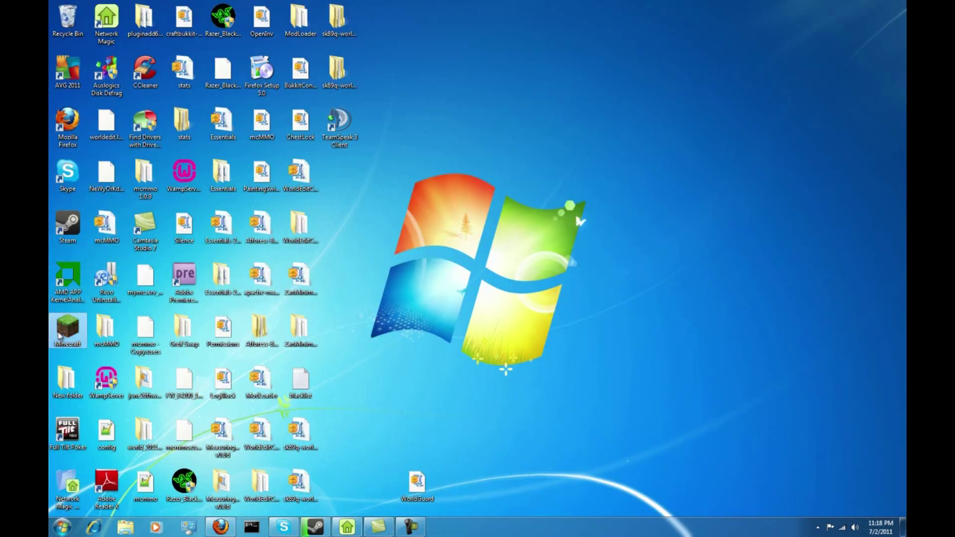
# Reopen the Minecraft Launcher maximized, dismiss the chat popup, and log in to start the game.
pyautogui.doubleClick(59, 336)
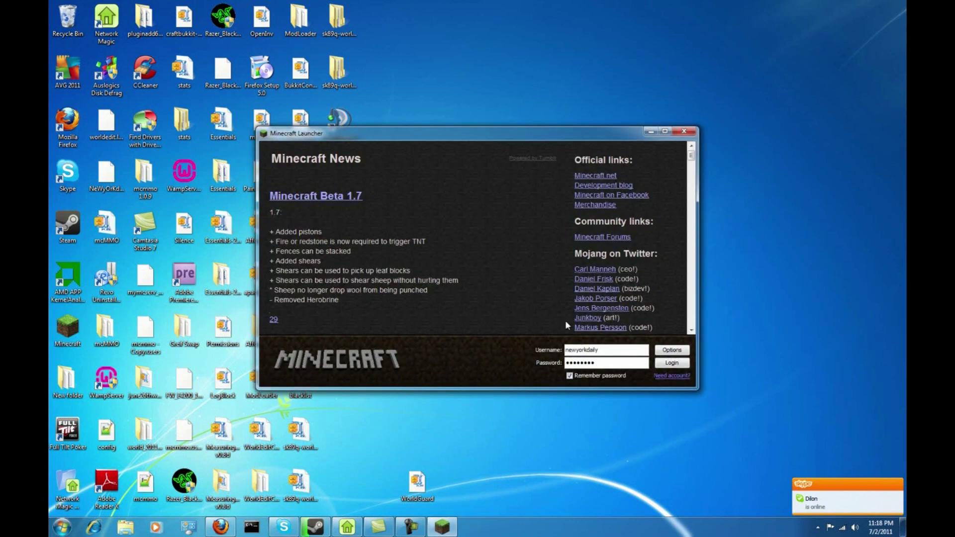
pyautogui.click(665, 131)
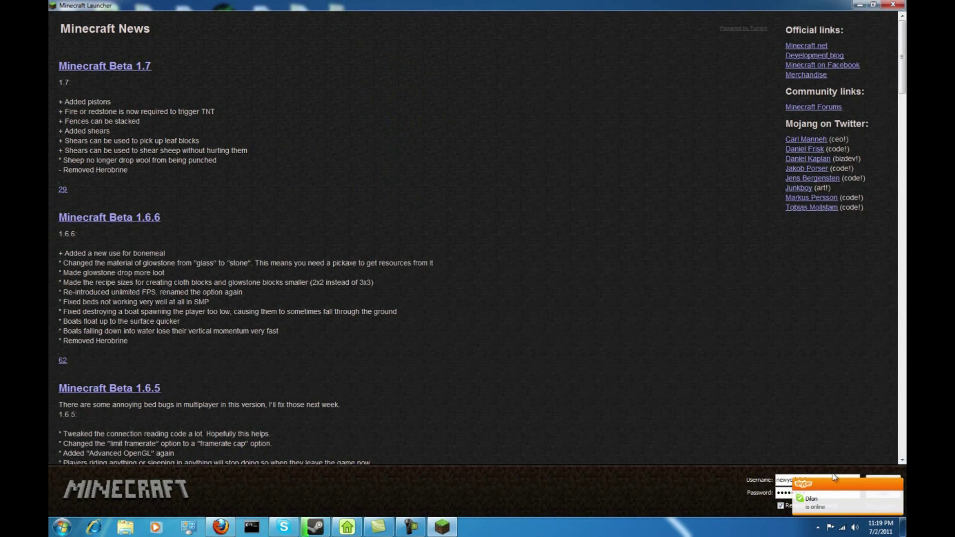
pyautogui.click(898, 484)
pyautogui.click(891, 494)
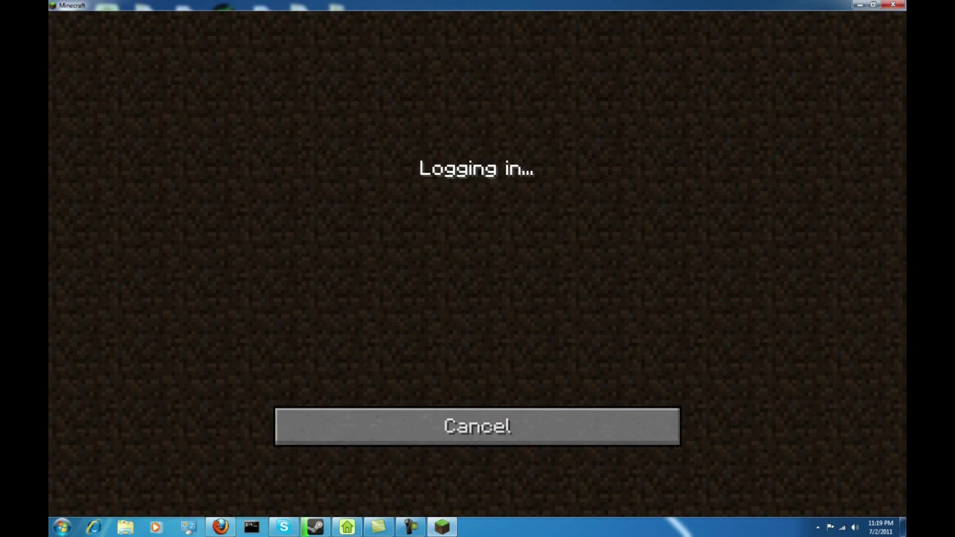
# With the wooden axe, set a selection from (-54,50,-138) to (-64,53,-138).
pyautogui.scroll(-2, 477, 268)
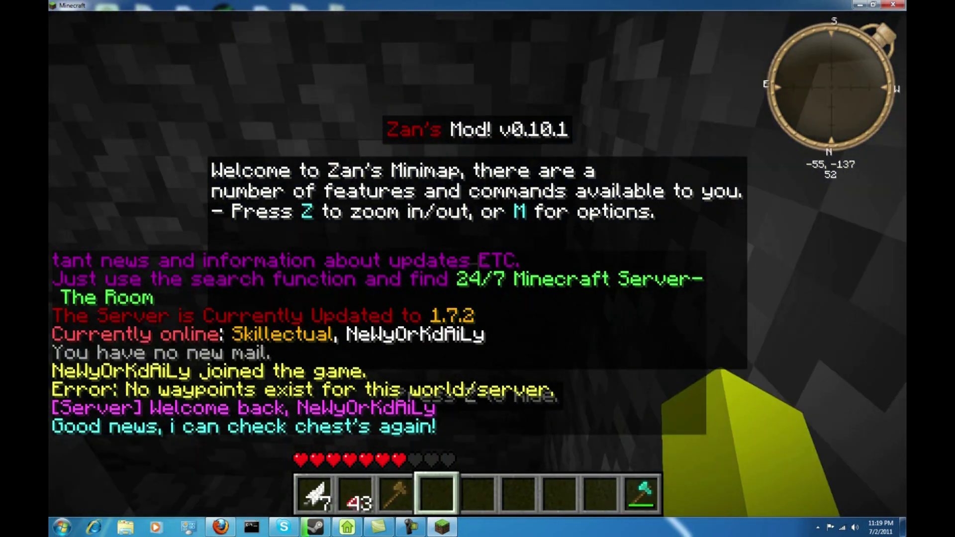
pyautogui.press('w')
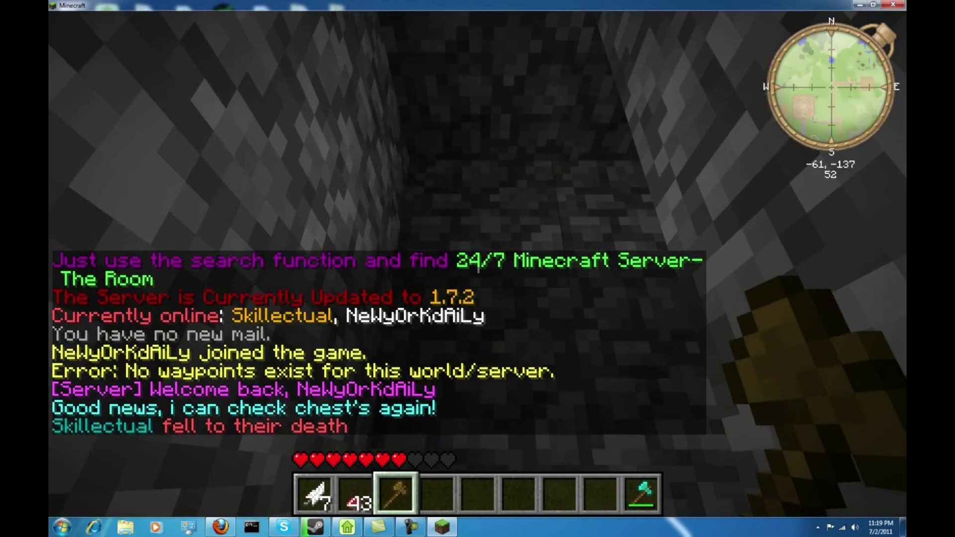
pyautogui.rightClick(478, 263)
pyautogui.press('w')
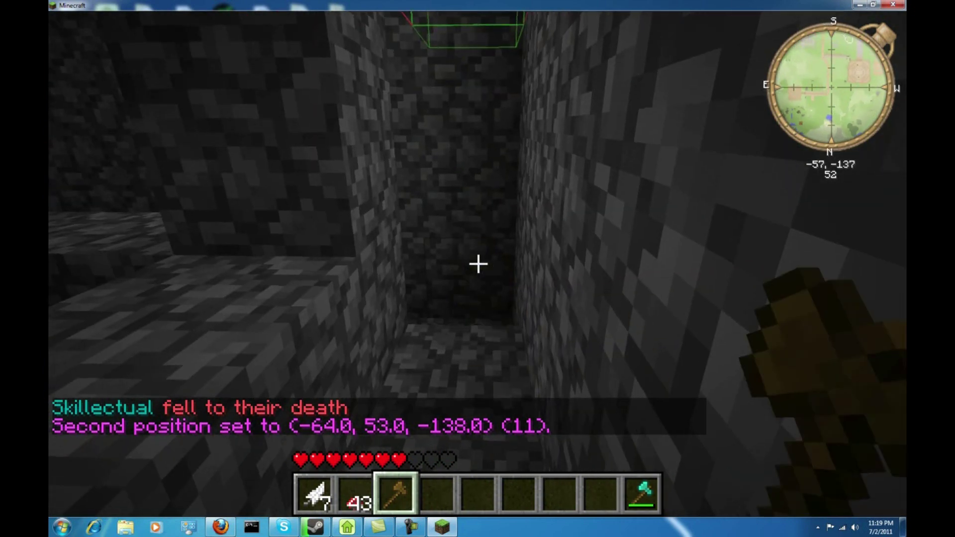
pyautogui.click(478, 264)
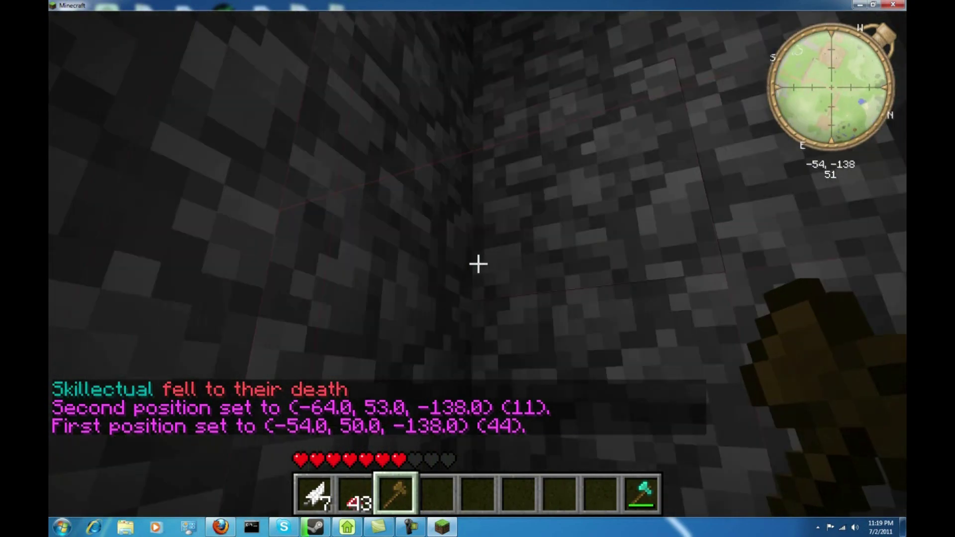
# Walk toward the torch-lit spawner room to view the selection outlines, then pause and minimize the game.
pyautogui.press('w')
pyautogui.press('w')
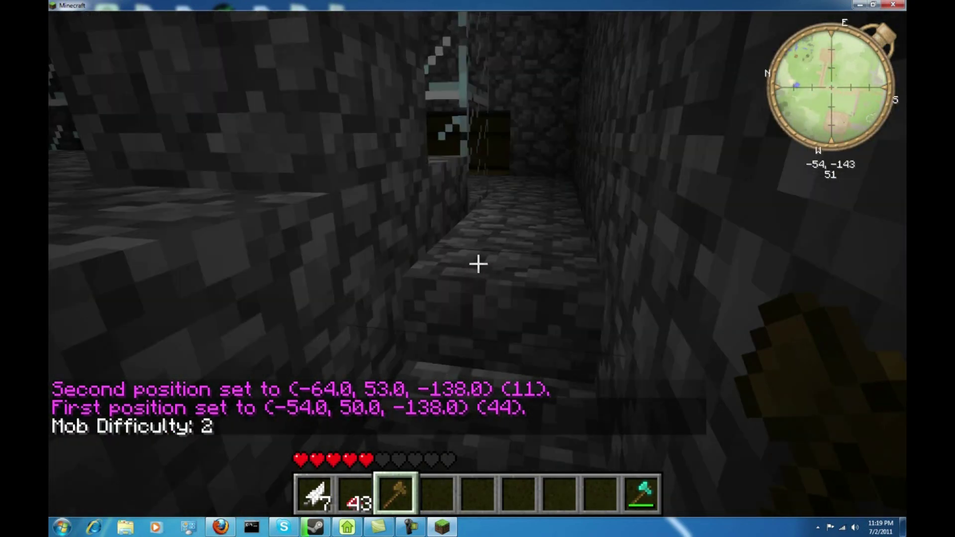
pyautogui.press('w')
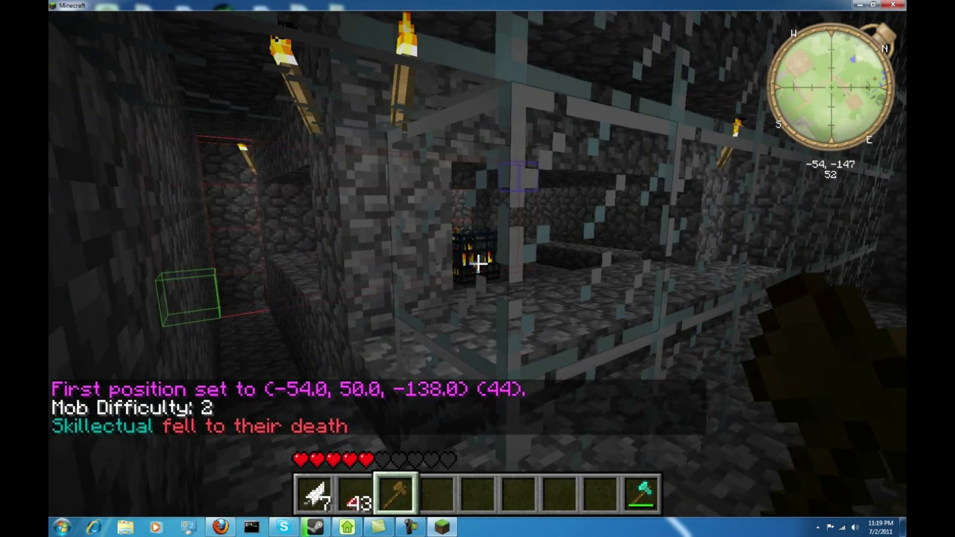
pyautogui.press('w')
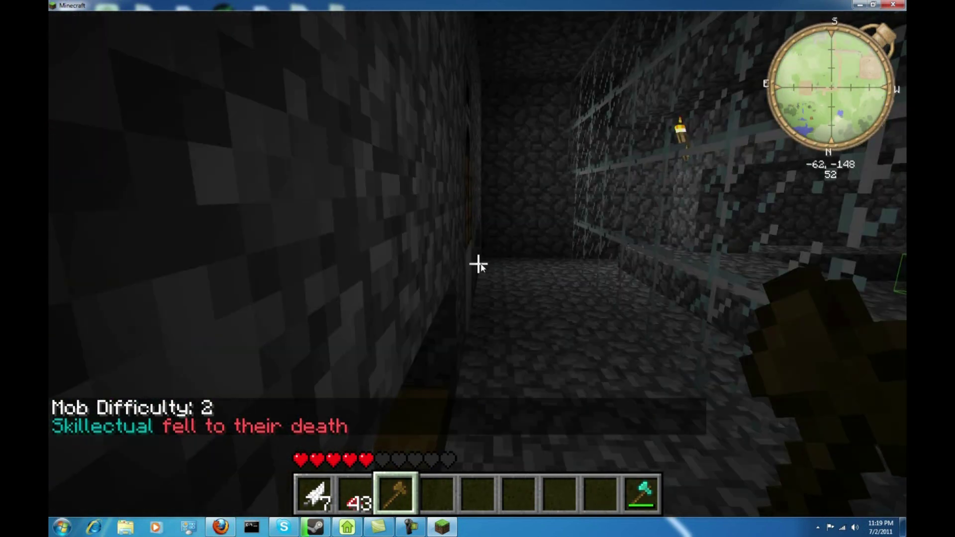
pyautogui.press('Escape')
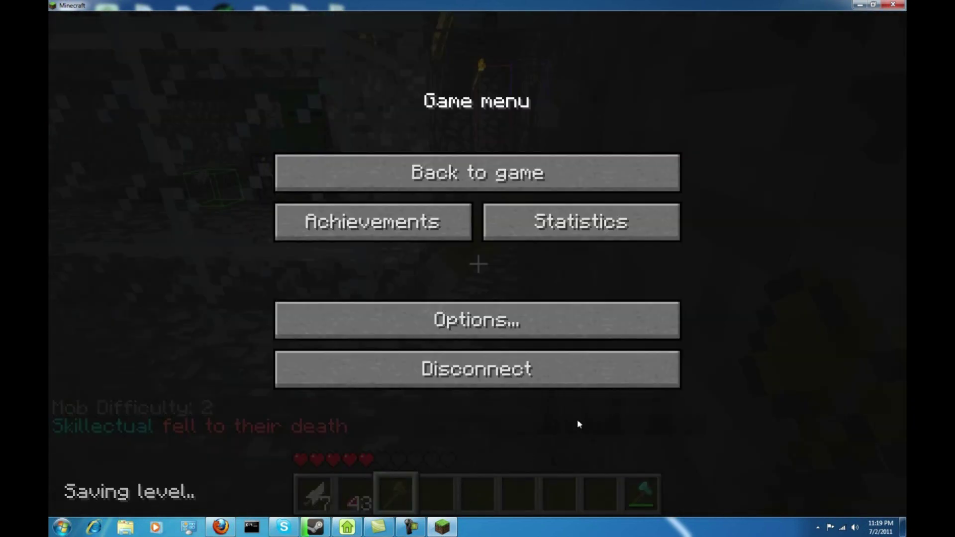
pyautogui.click(856, 5)
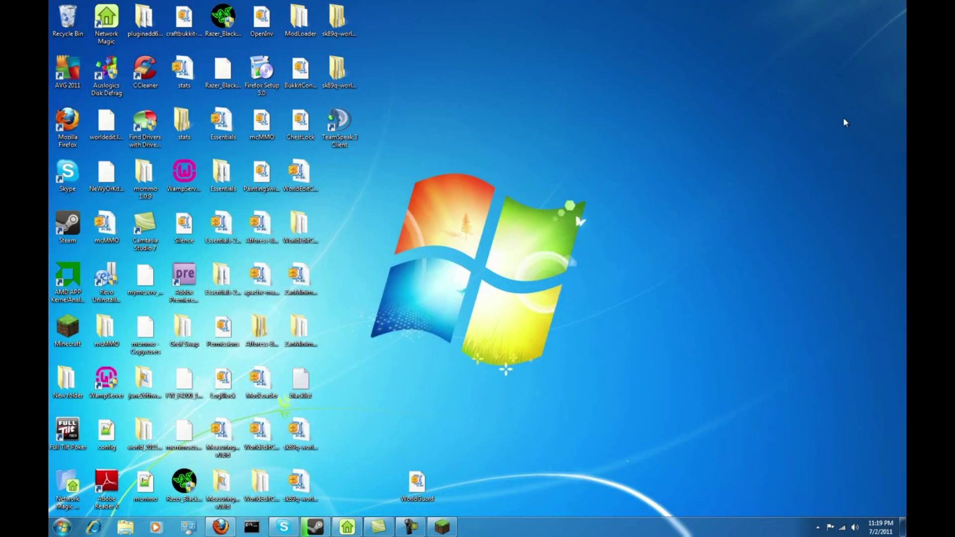